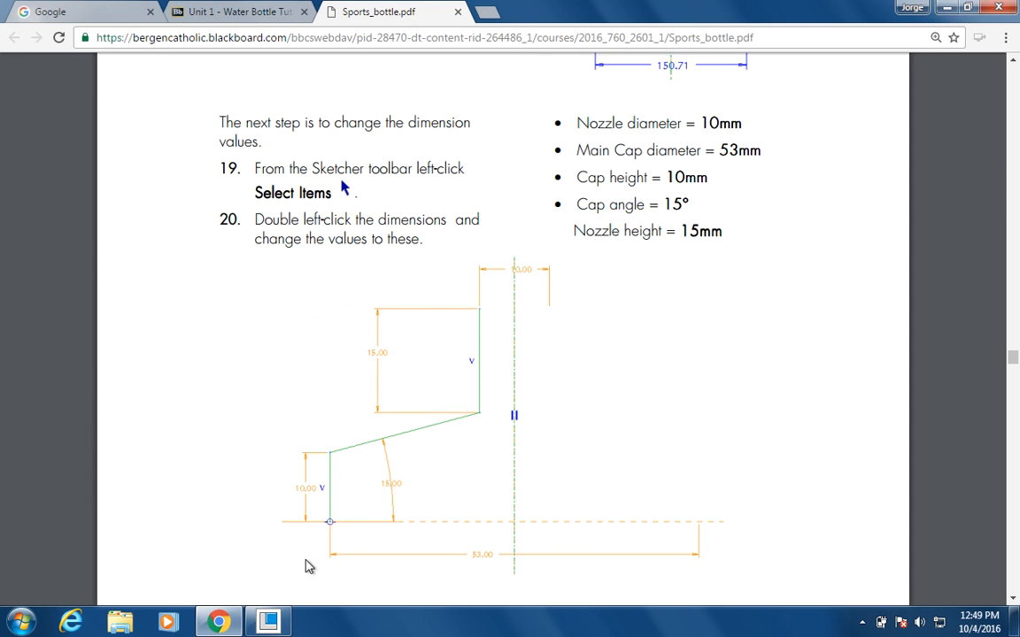
# Step: Switch to Creo Parametric and create a new solid part named Cap using the default template
pyautogui.click(270, 624)
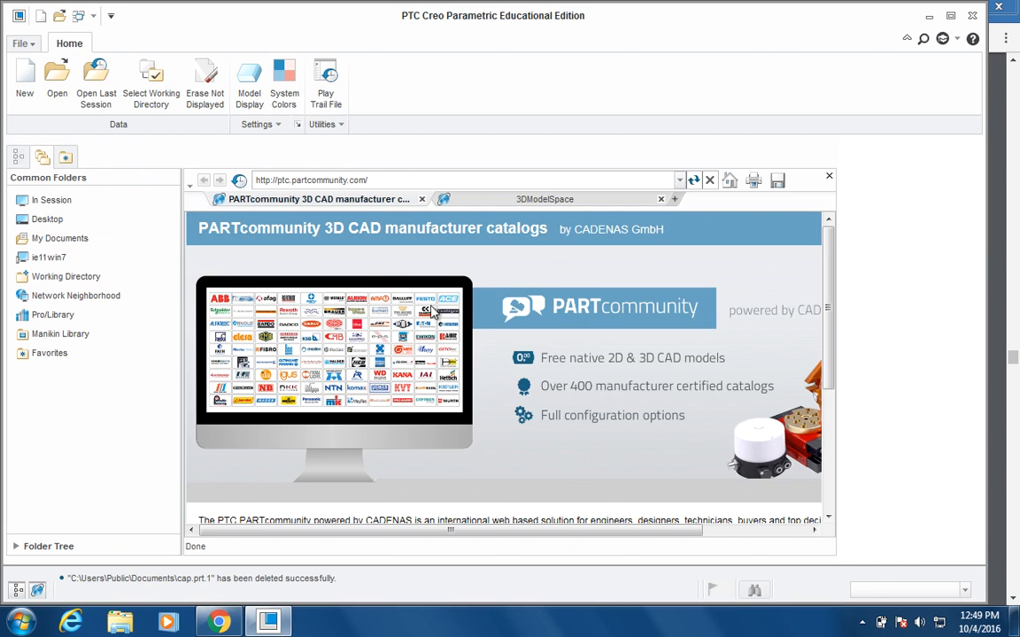
pyautogui.click(24, 80)
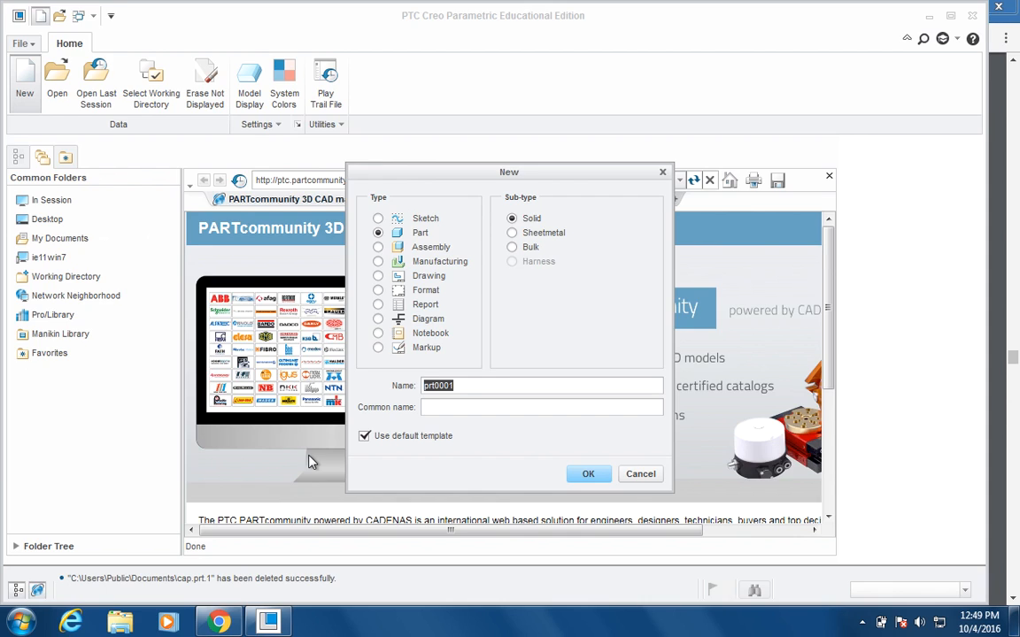
pyautogui.write('Cap')
pyautogui.click(590, 474)
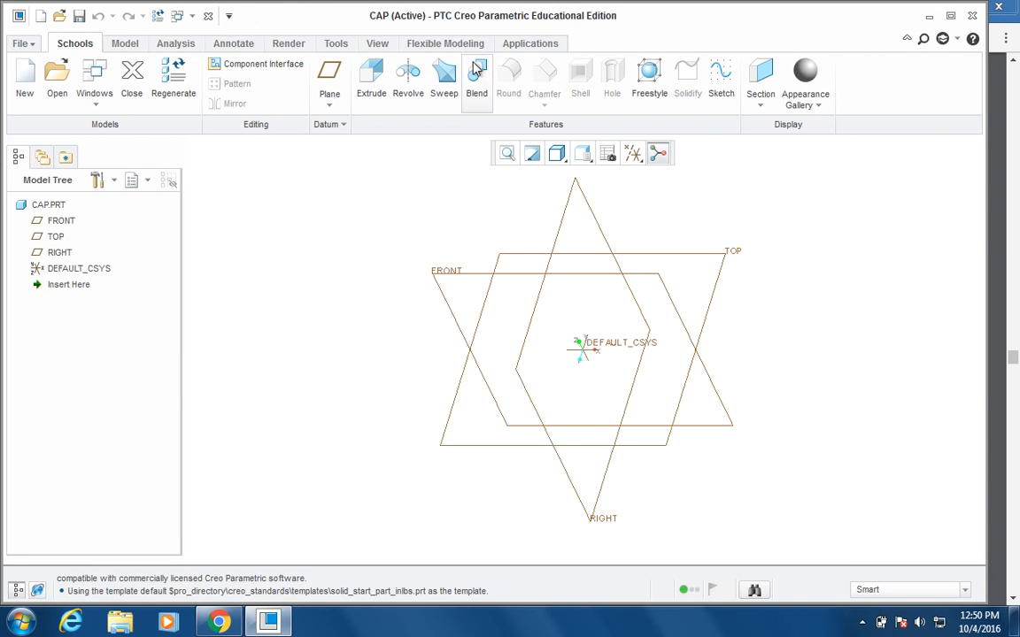
# Step: Turn off the display of coordinate systems in the model and return to the modelling tools
pyautogui.click(376, 44)
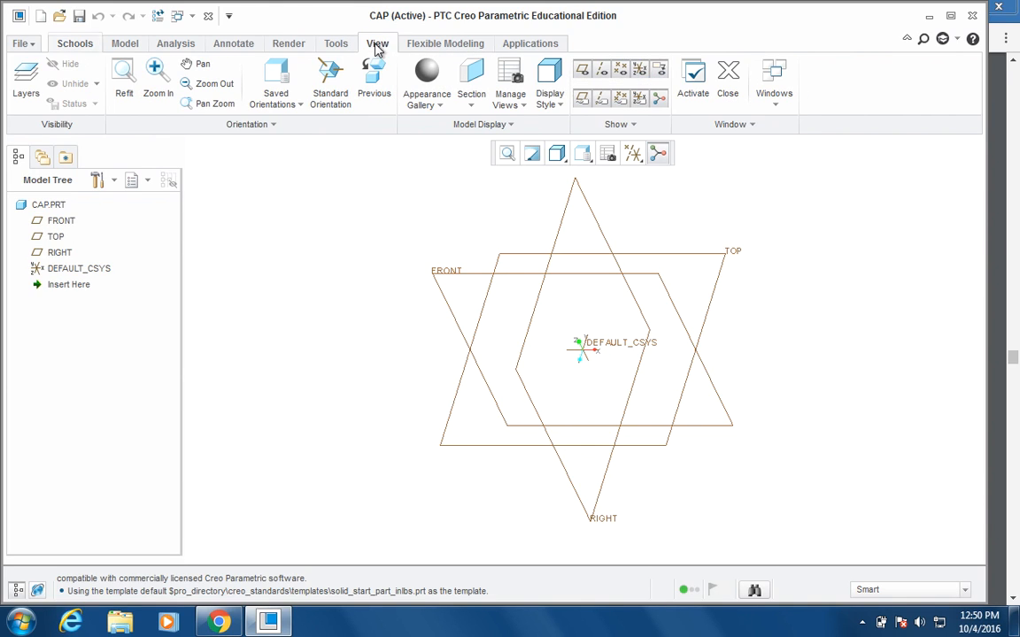
pyautogui.click(639, 69)
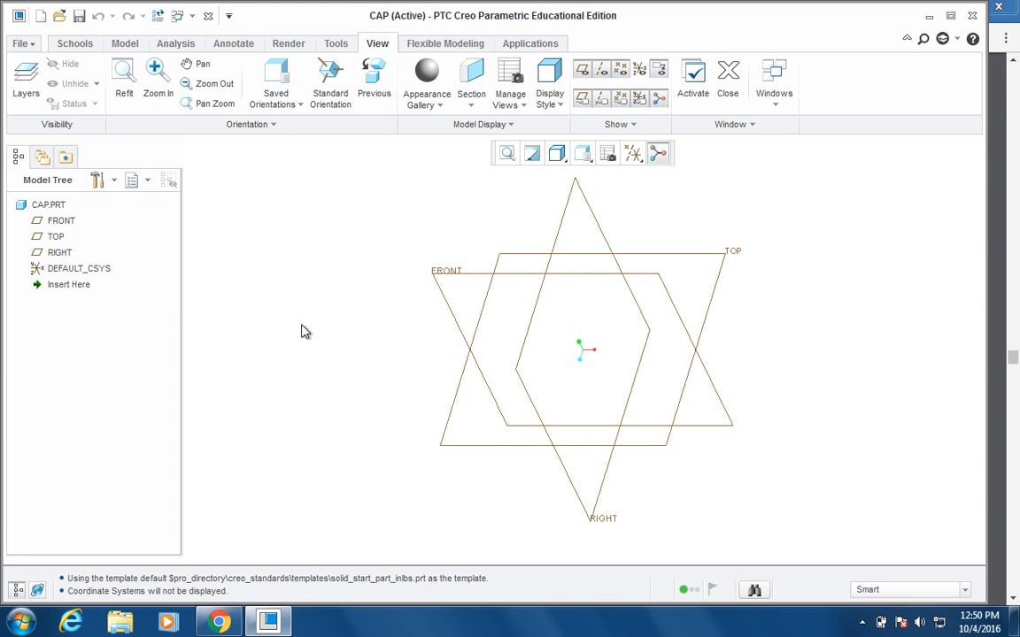
pyautogui.click(62, 44)
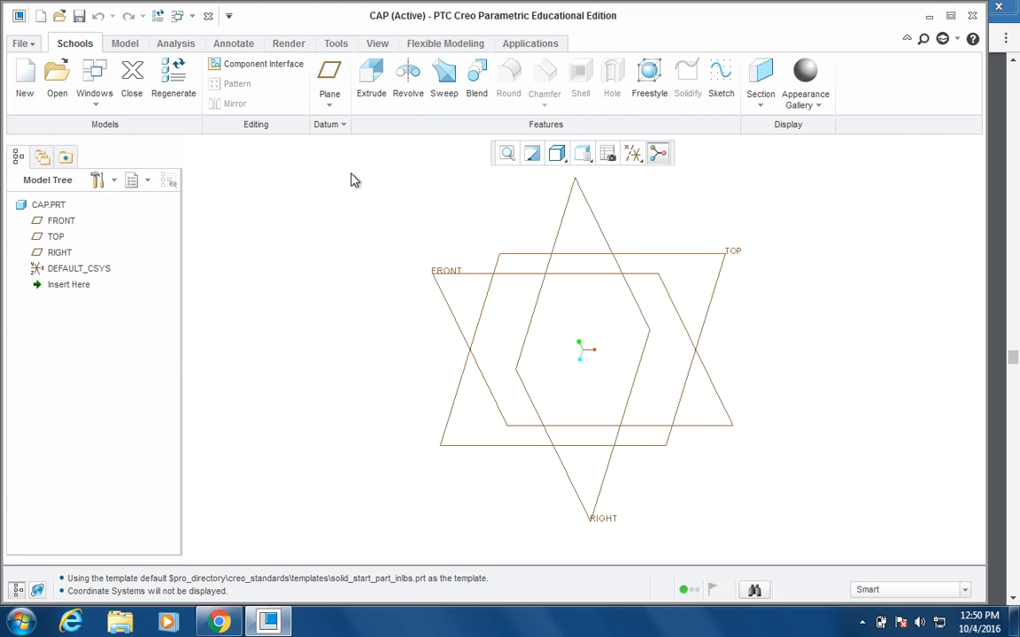
# Step: Start a thickened 360° Revolve and open its internal sketch on the FRONT plane, with TOP as the top reference
pyautogui.click(407, 82)
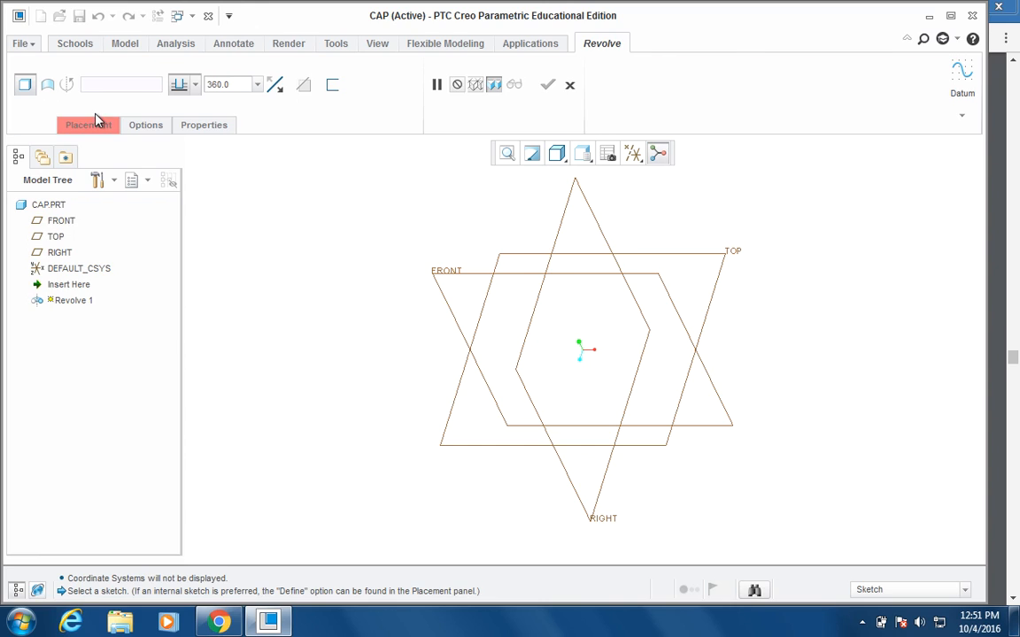
pyautogui.click(333, 85)
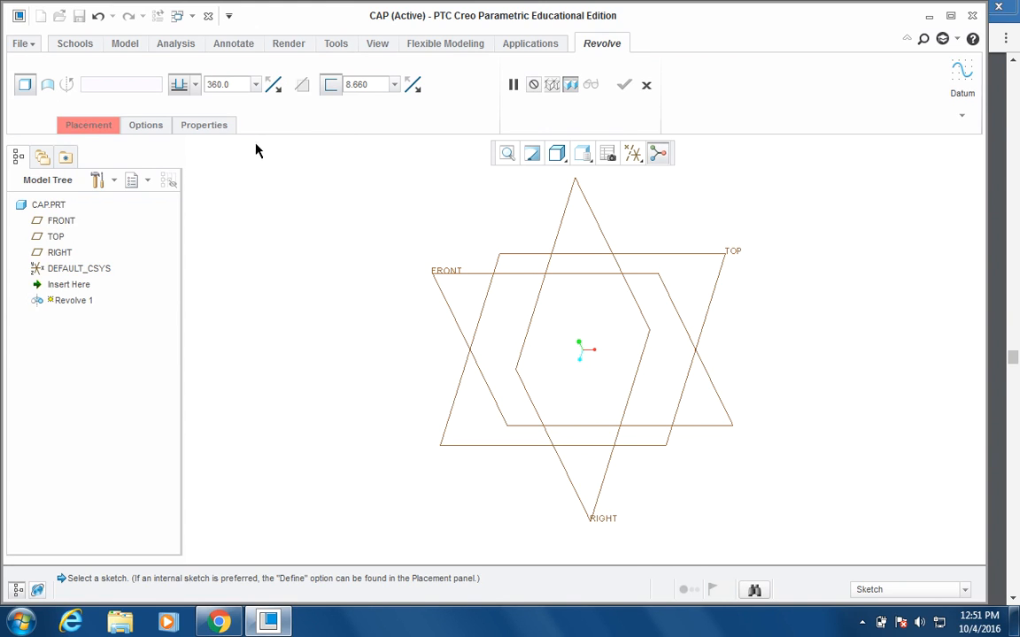
pyautogui.click(88, 126)
pyautogui.click(184, 178)
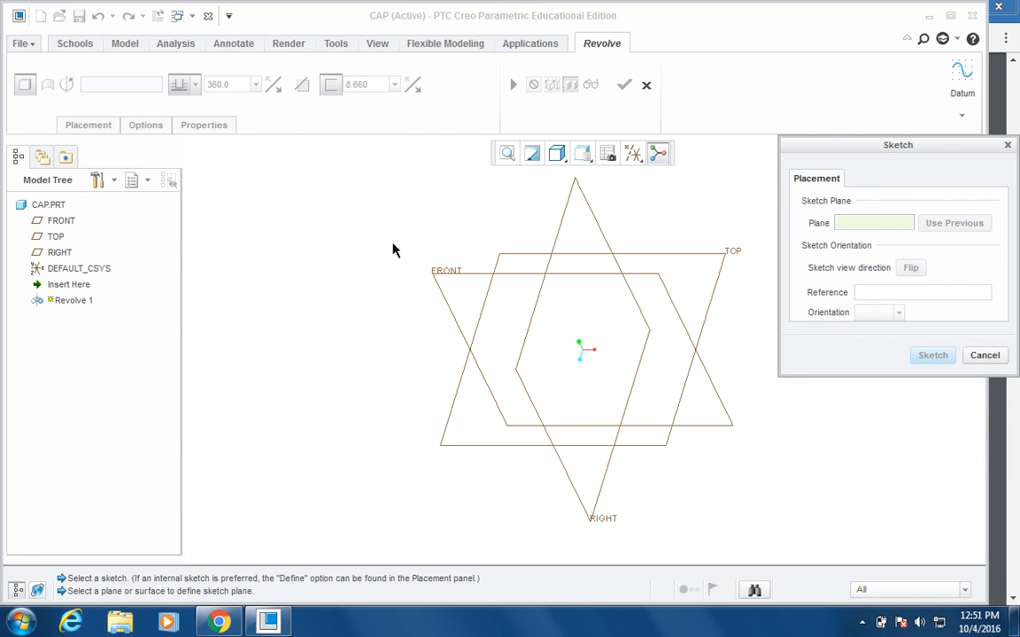
pyautogui.click(455, 274)
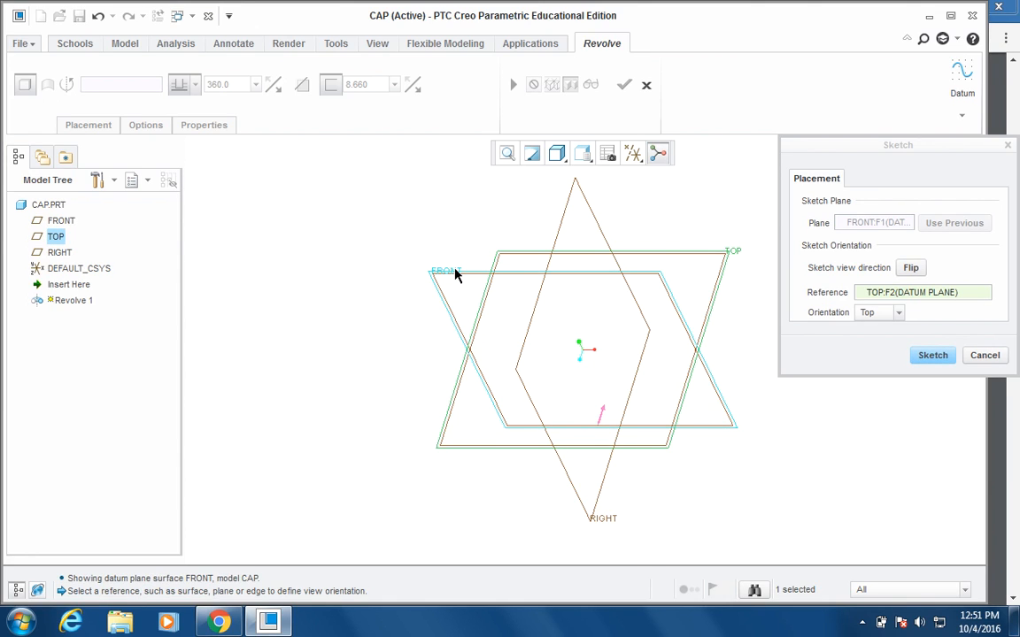
pyautogui.click(933, 356)
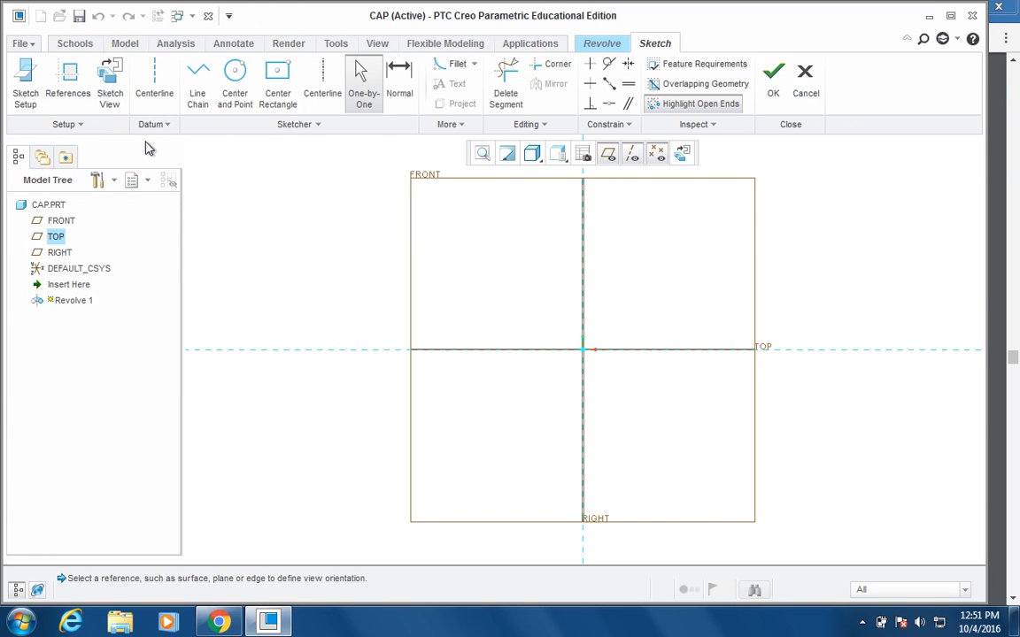
# Step: Draw a vertical datum centerline along the RIGHT plane reference as the axis of revolution
pyautogui.click(156, 92)
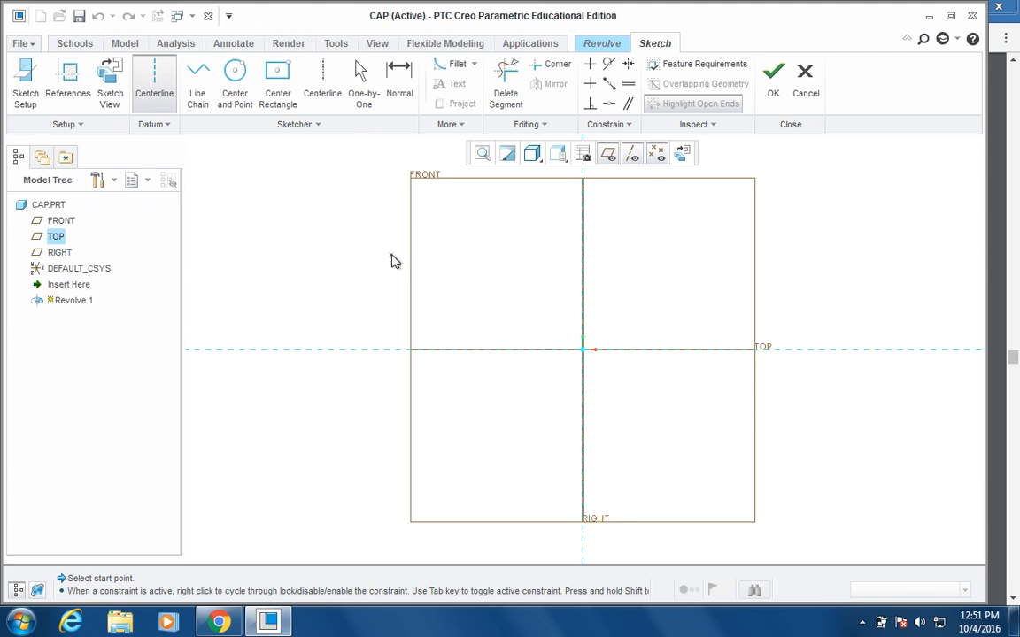
pyautogui.click(583, 272)
pyautogui.click(583, 222)
pyautogui.middleClick(644, 291)
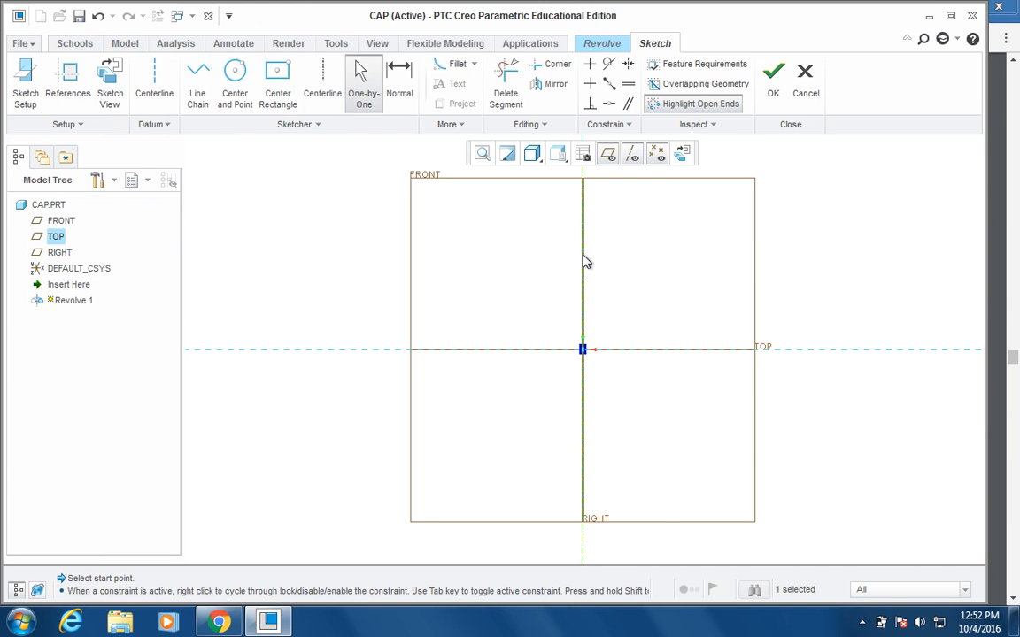
pyautogui.click(636, 258)
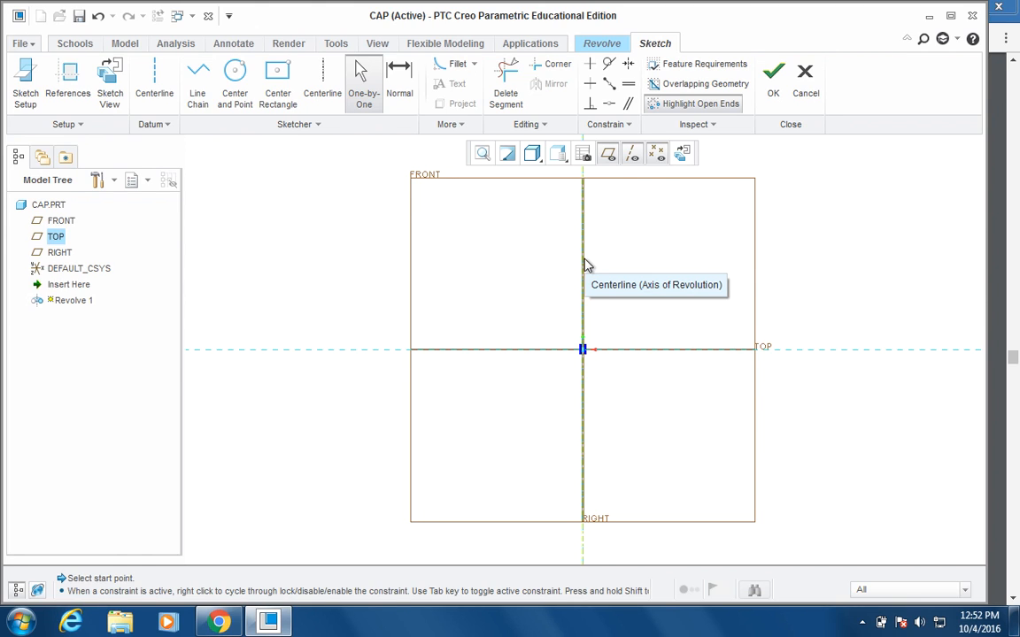
# Step: Check the cap profile in Sports_bottle.pdf, and sketch a vertical line about 61 units long up from the horizontal reference, left of the centerline
pyautogui.click(222, 623)
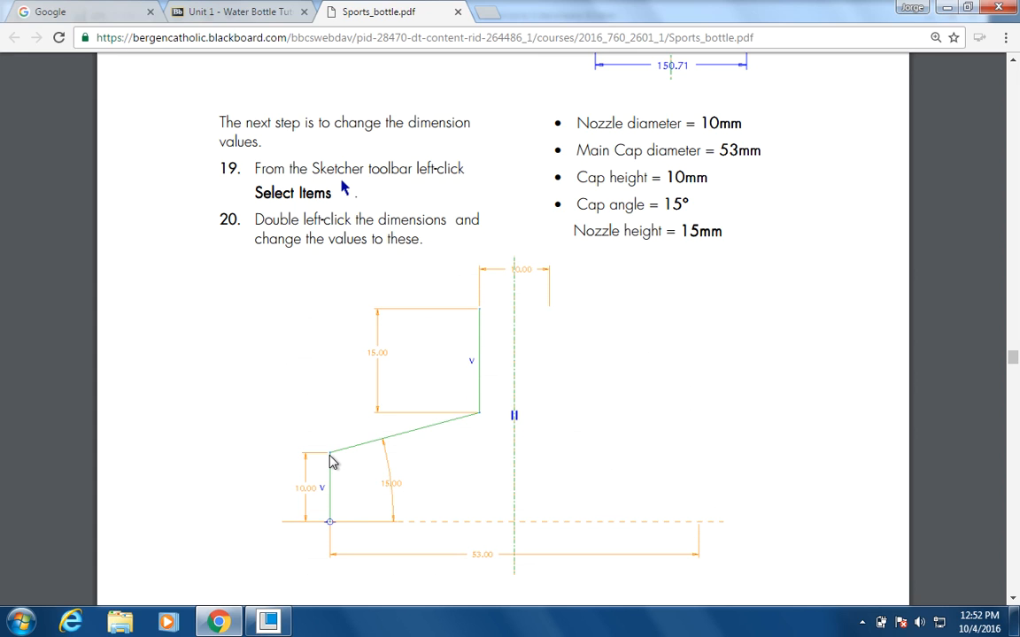
pyautogui.click(268, 622)
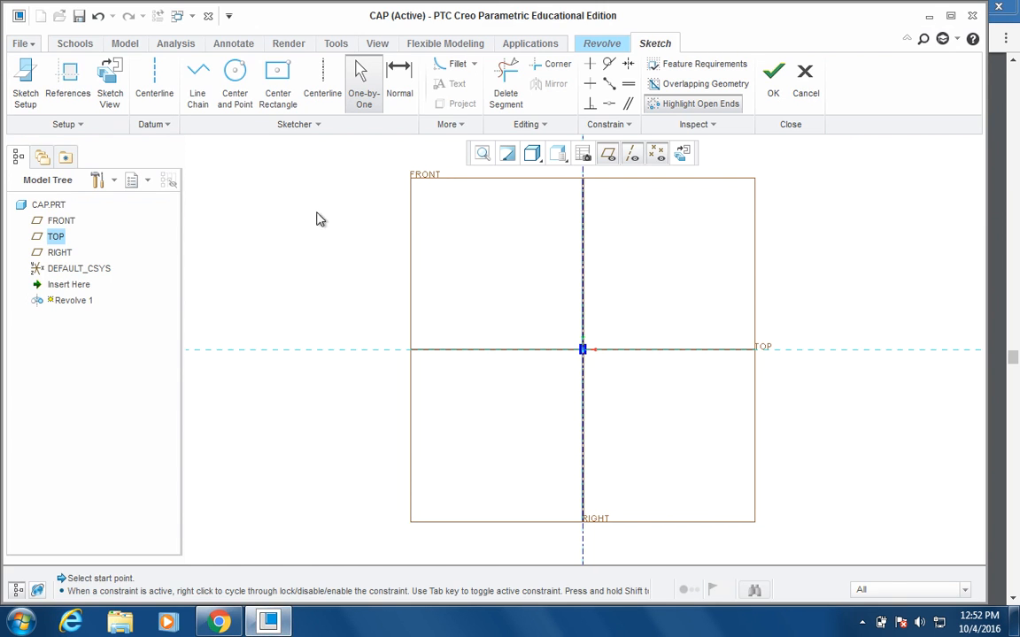
pyautogui.click(206, 89)
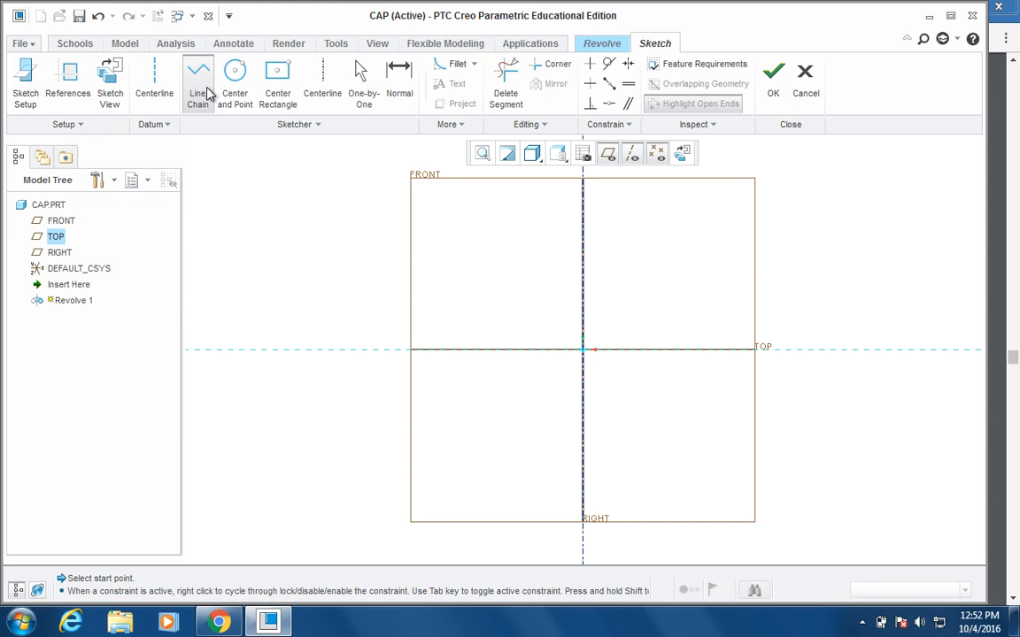
pyautogui.click(518, 349)
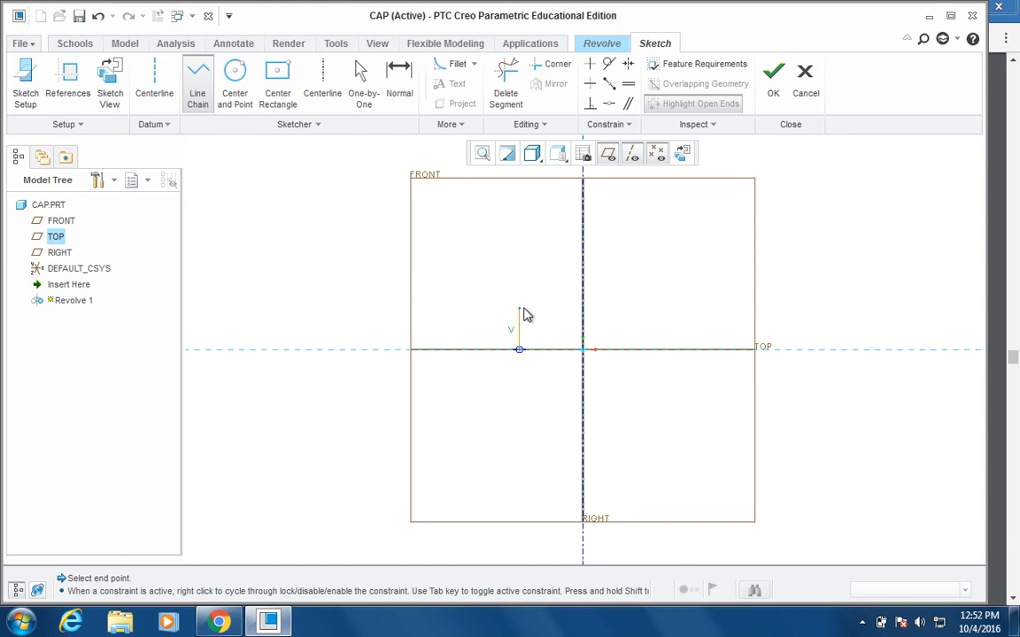
pyautogui.click(521, 310)
pyautogui.middleClick(645, 290)
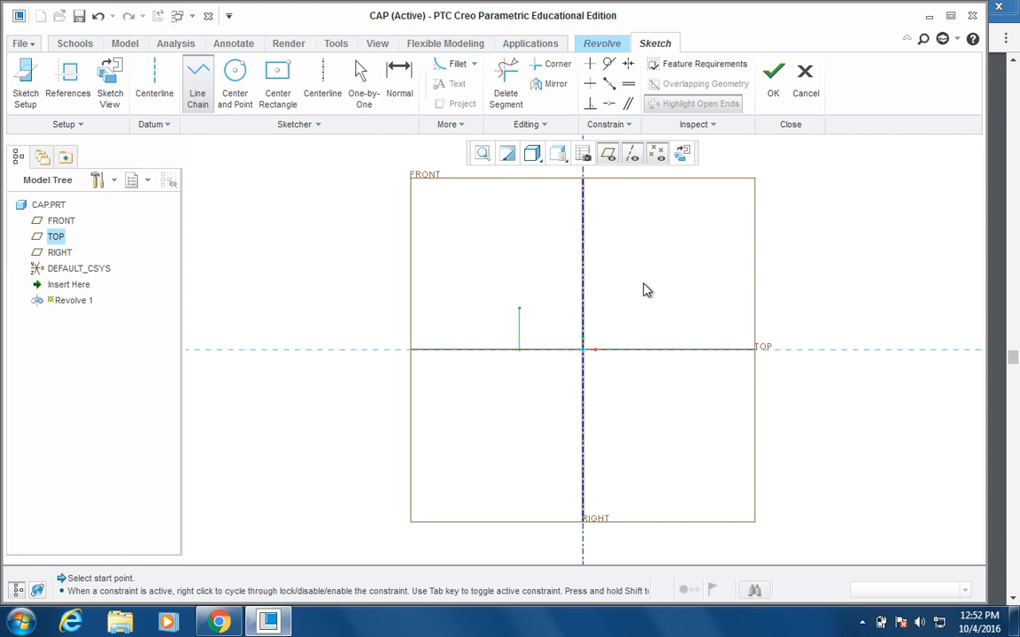
pyautogui.middleClick(645, 290)
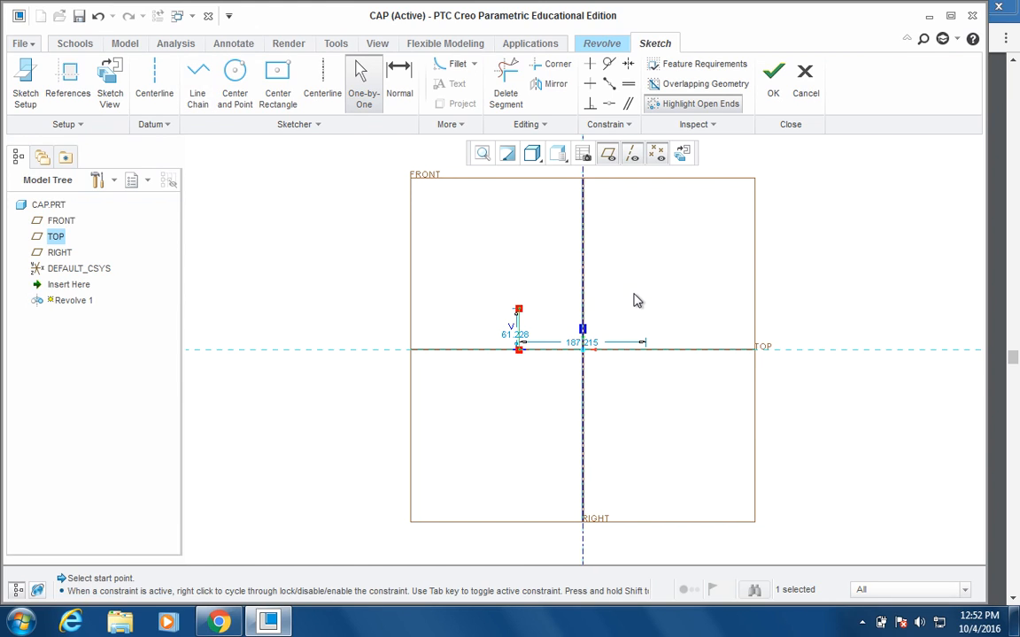
# Step: Set the vertical line's height to 10
pyautogui.scroll(-4, 611, 305)
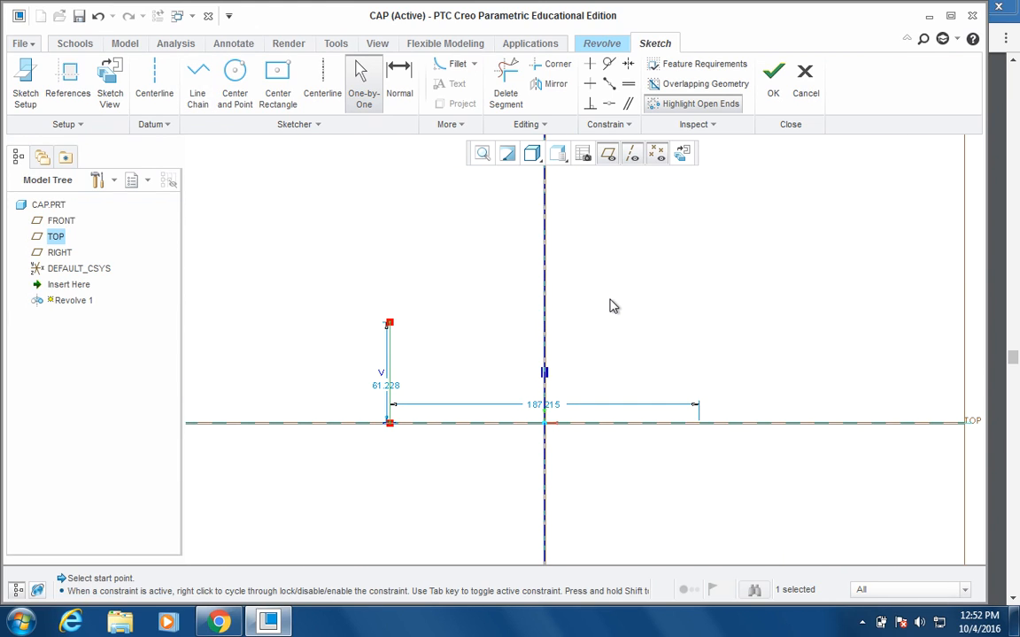
pyautogui.doubleClick(384, 388)
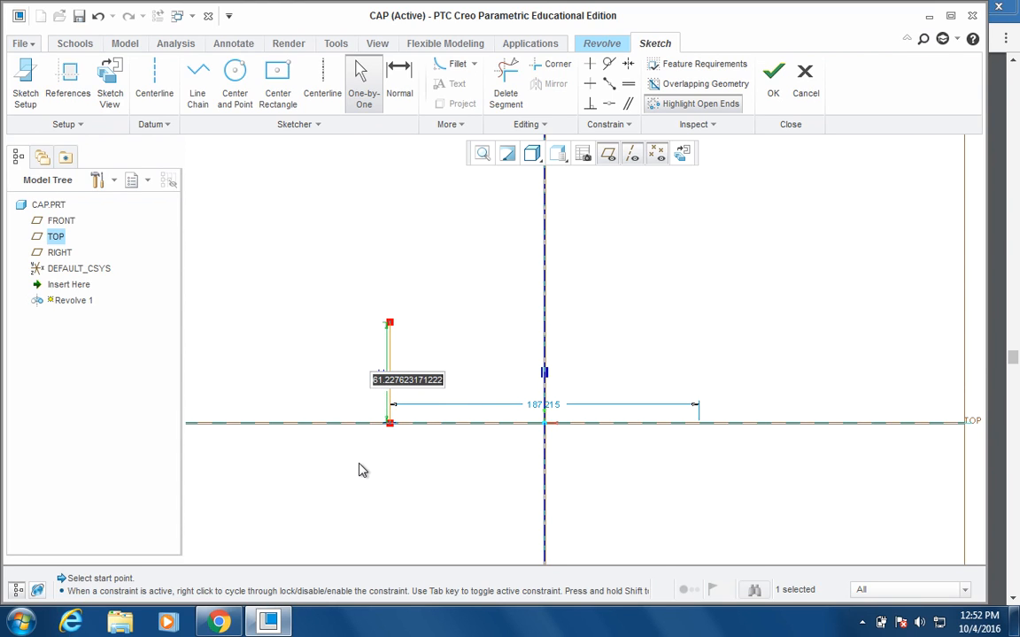
pyautogui.write('10')
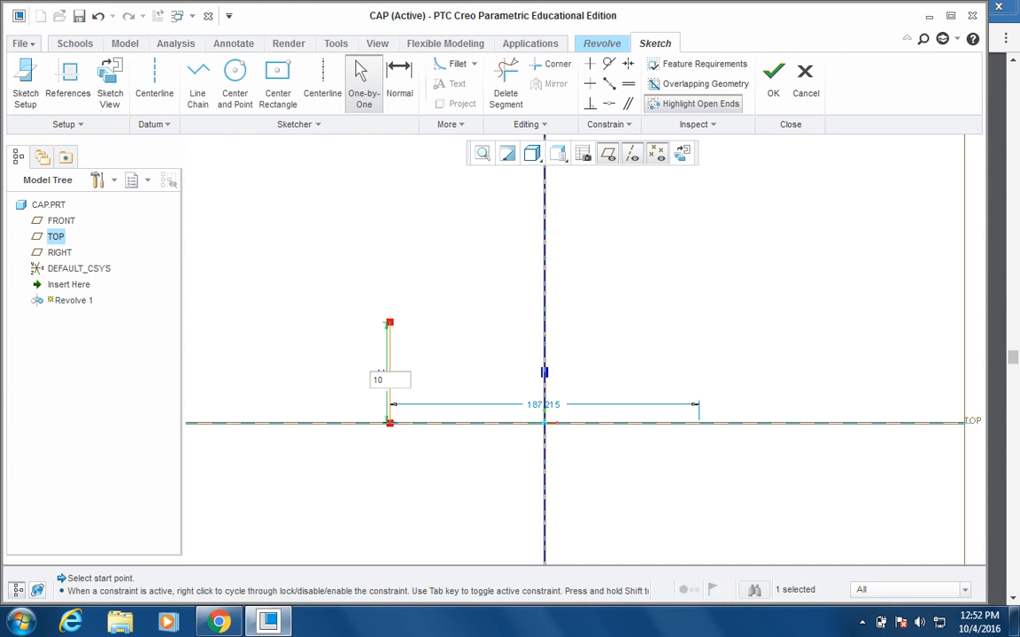
pyautogui.press('Return')
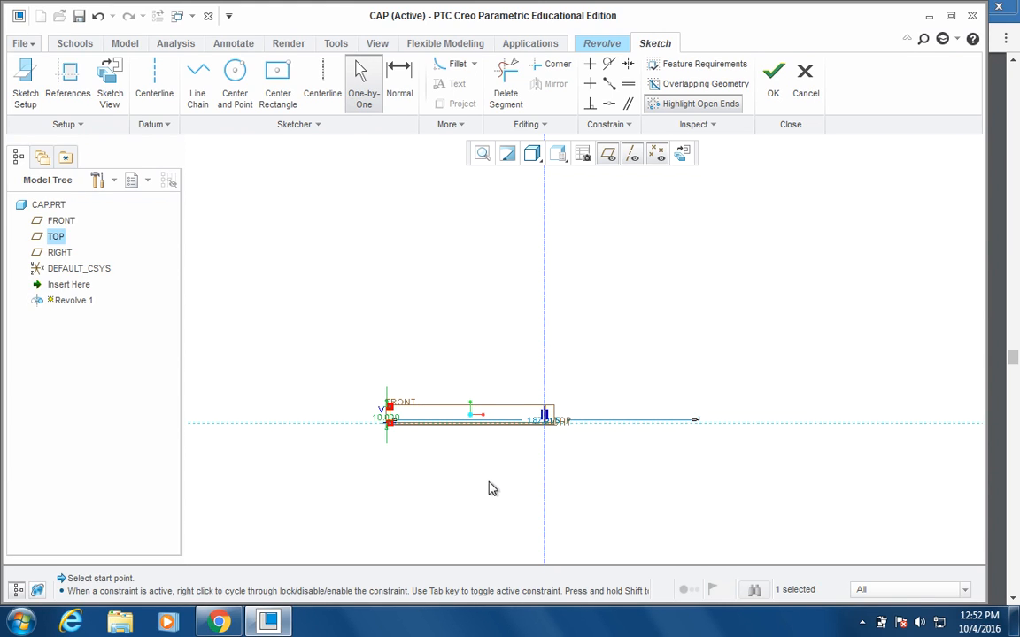
# Step: Move the diameter dimension below the sketch and set the main cap diameter to 53
pyautogui.moveTo(542, 419); pyautogui.dragTo(498, 476)
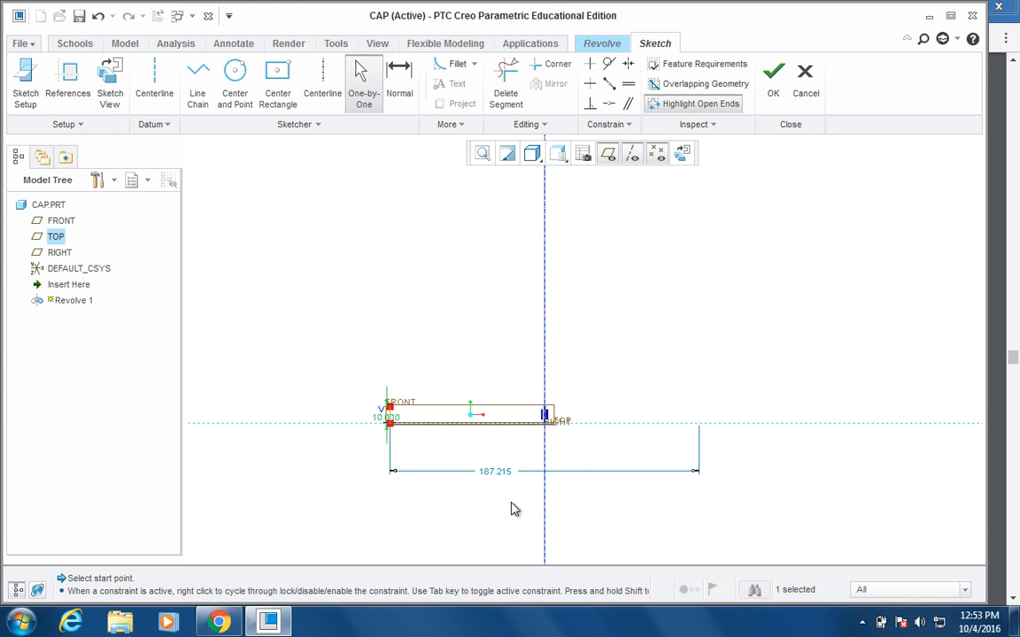
pyautogui.click(495, 475)
pyautogui.doubleClick(495, 475)
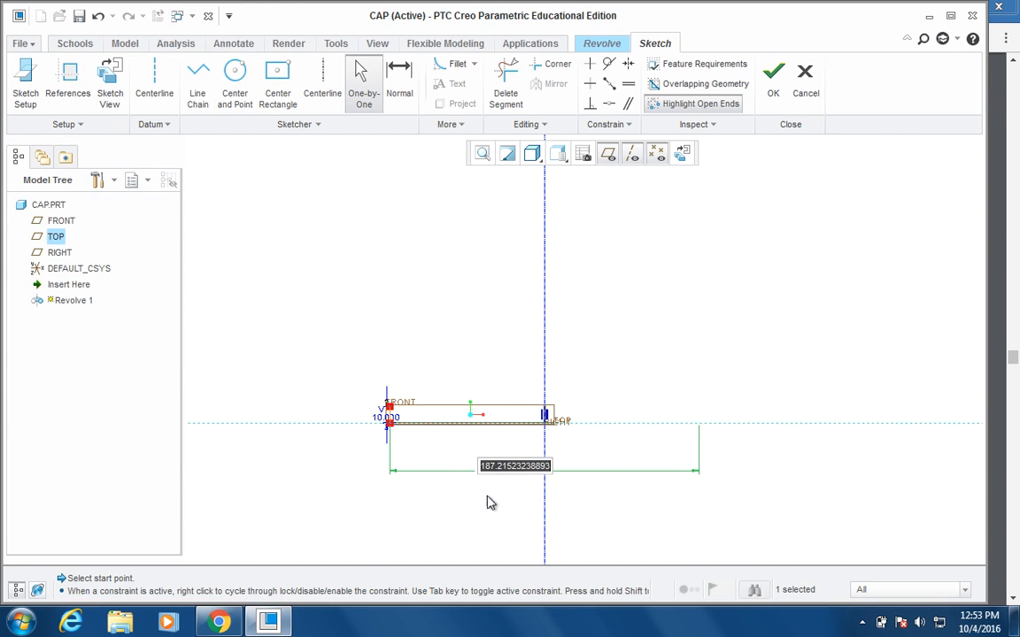
pyautogui.write('53')
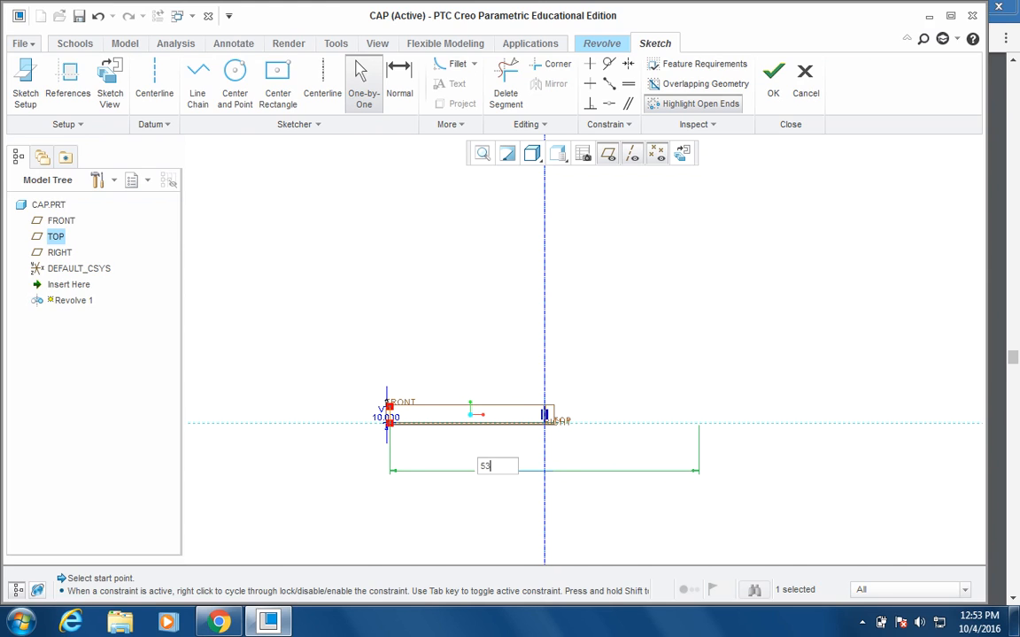
pyautogui.press('Return')
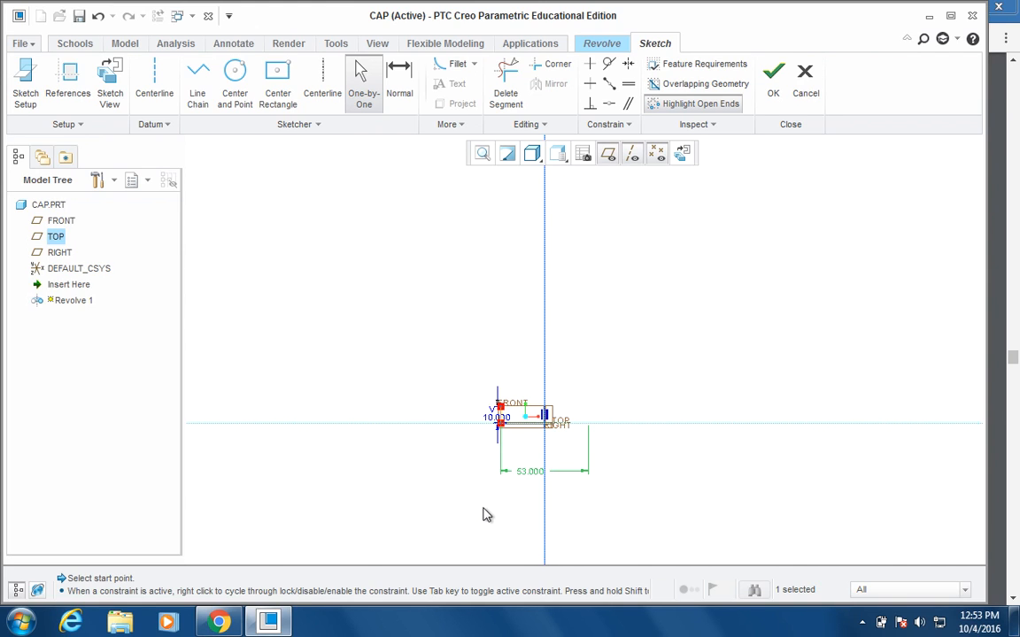
# Step: Turn off the display of datum planes in the sketch
pyautogui.scroll(5, 552, 425)
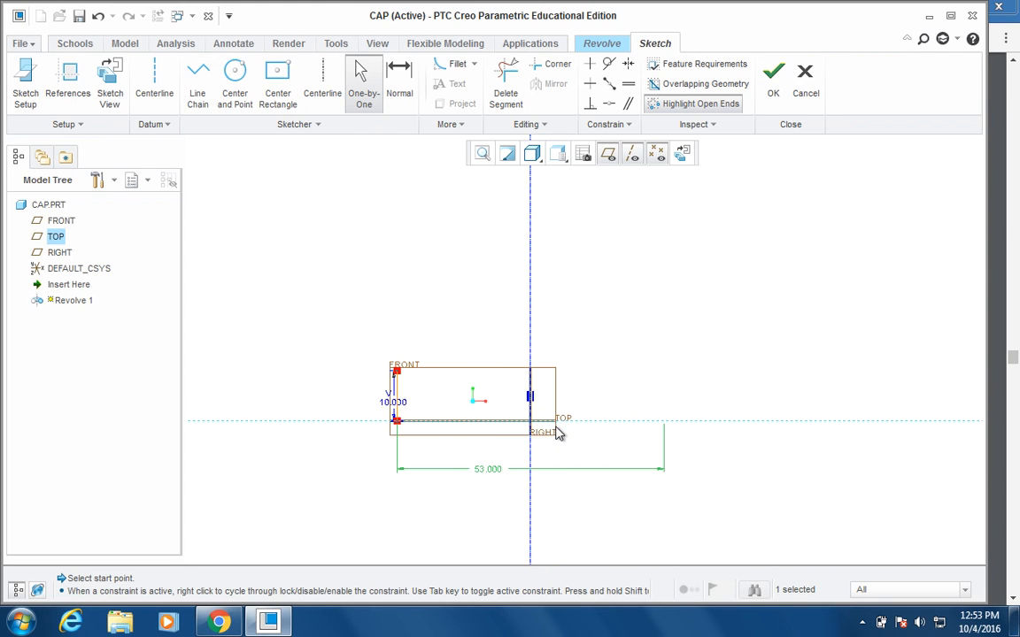
pyautogui.scroll(2, 558, 434)
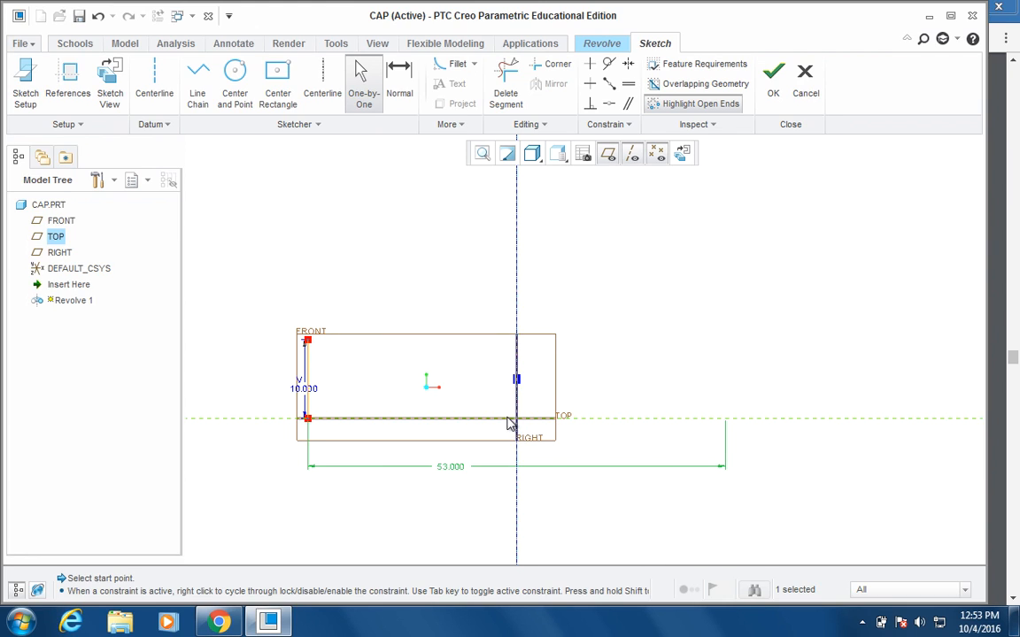
pyautogui.scroll(-1, 510, 426)
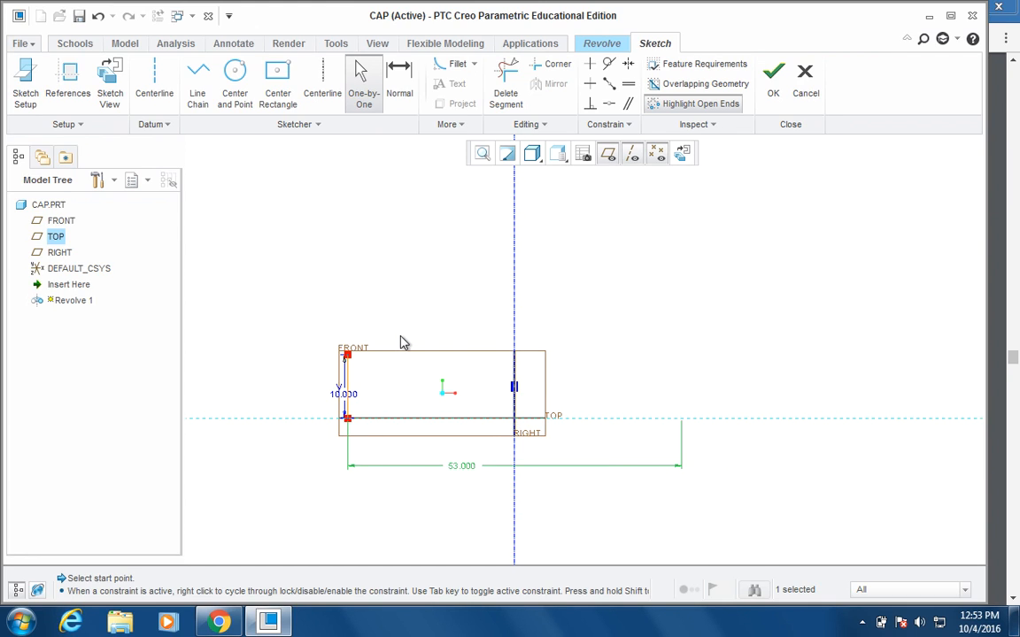
pyautogui.click(610, 156)
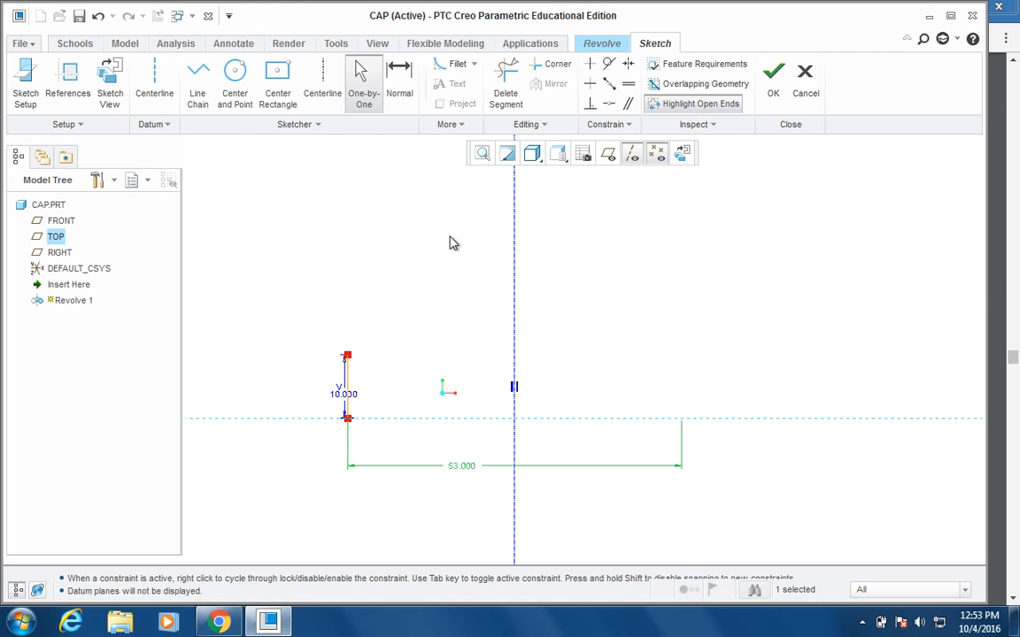
# Step: Sketch a sloped line from the vertical line's upper end toward the centerline, followed by a vertical nozzle line about 13 mm long
pyautogui.click(199, 84)
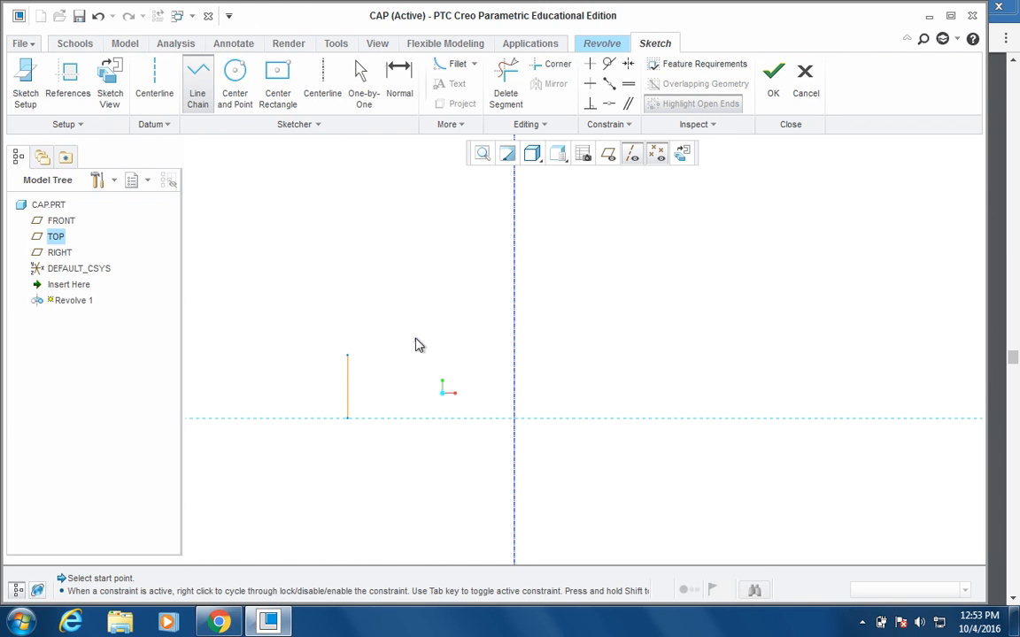
pyautogui.click(347, 355)
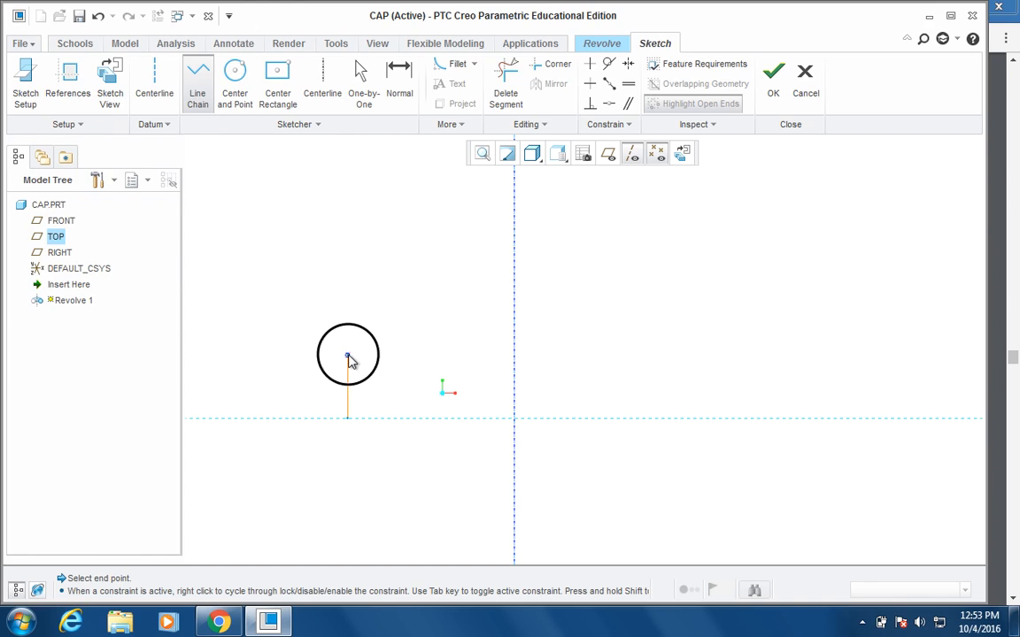
pyautogui.click(467, 316)
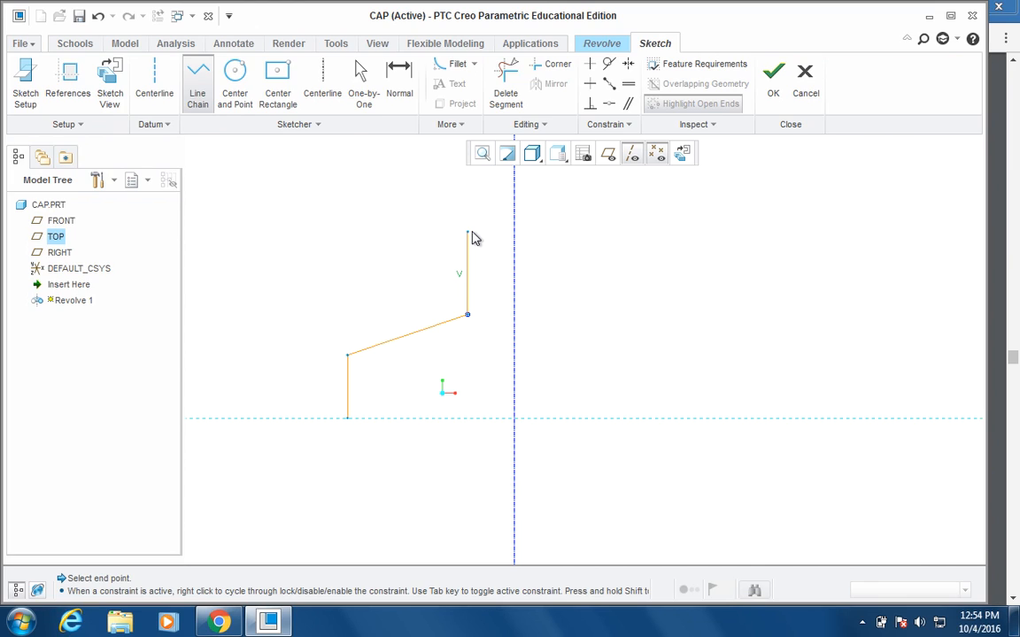
pyautogui.click(472, 235)
pyautogui.middleClick(547, 252)
pyautogui.middleClick(546, 250)
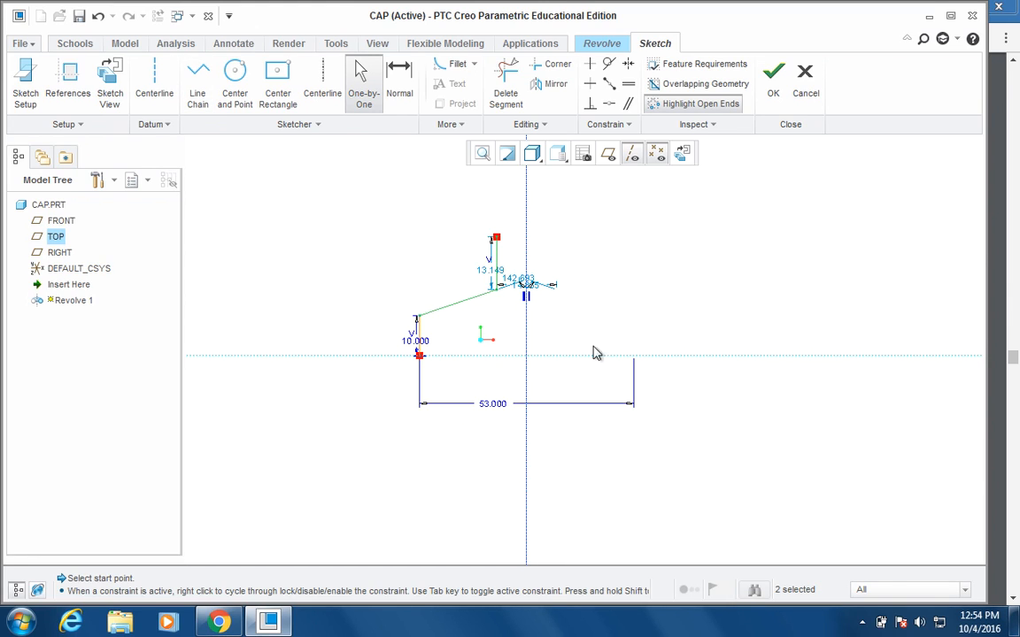
# Step: Move the nozzle diameter dimension clear of the angle dimension and set the nozzle diameter to 10
pyautogui.scroll(2, 569, 330)
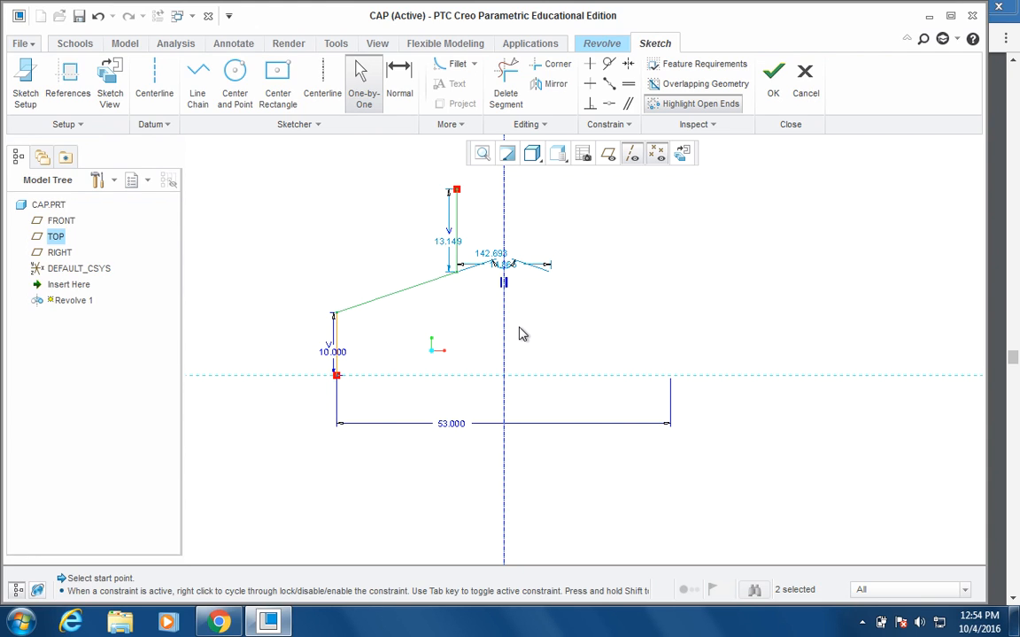
pyautogui.scroll(2, 522, 333)
pyautogui.scroll(-3, 522, 333)
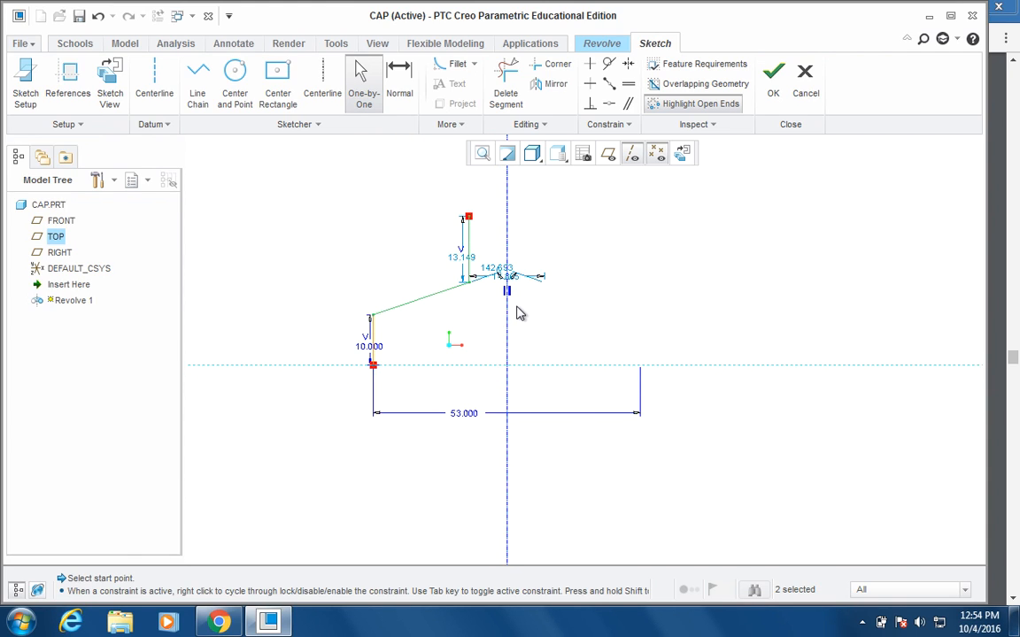
pyautogui.scroll(4, 535, 278)
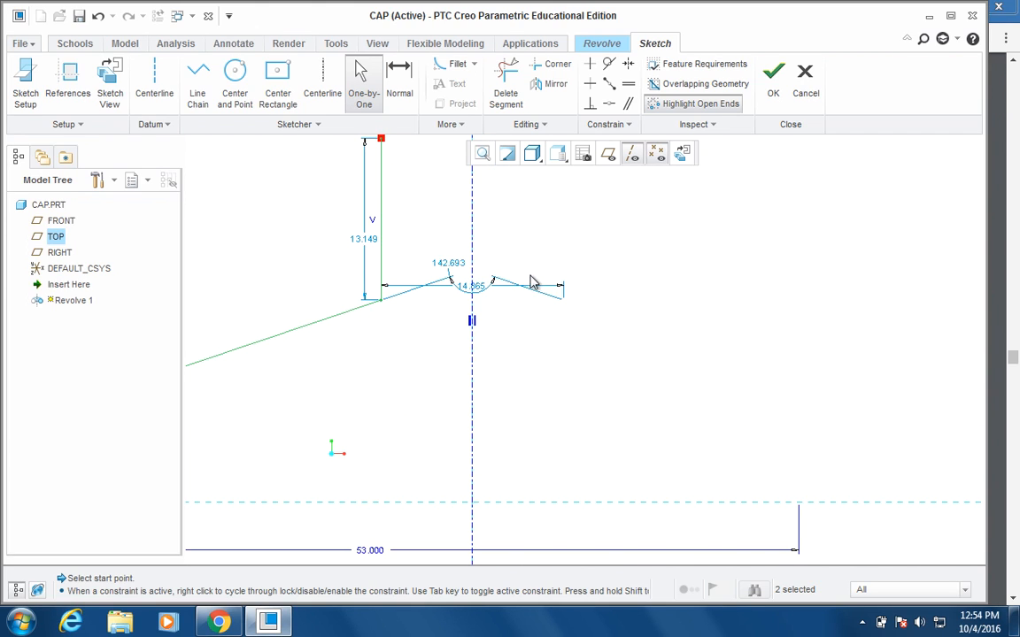
pyautogui.moveTo(472, 292)
pyautogui.mouseDown()
pyautogui.moveTo(432, 318)
pyautogui.moveTo(426, 339)
pyautogui.moveTo(450, 348)
pyautogui.mouseUp()
pyautogui.scroll(-1, 447, 378)
pyautogui.scroll(-2, 447, 378)
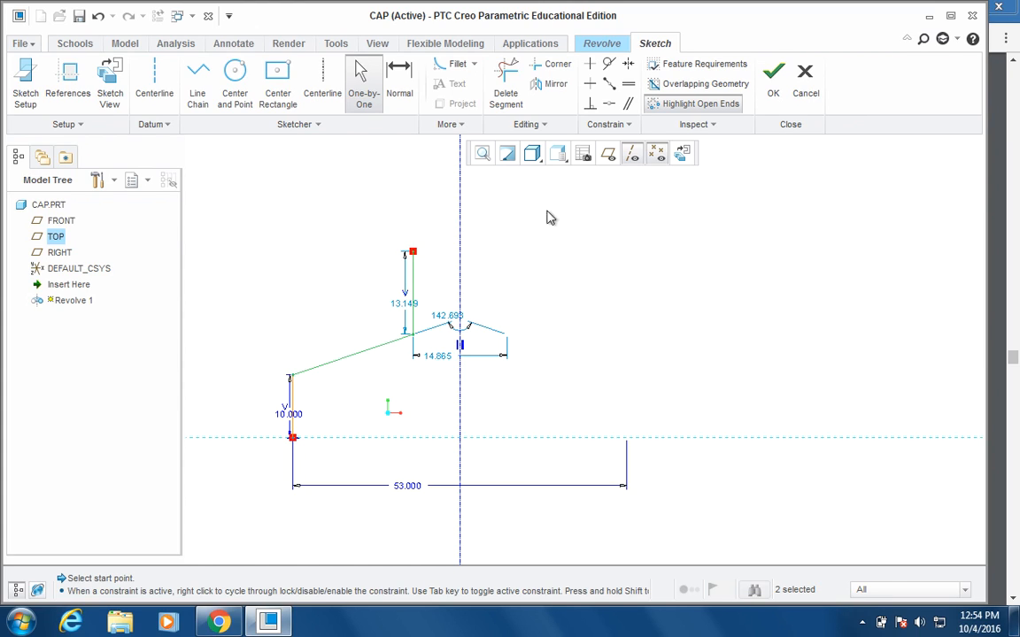
pyautogui.doubleClick(440, 358)
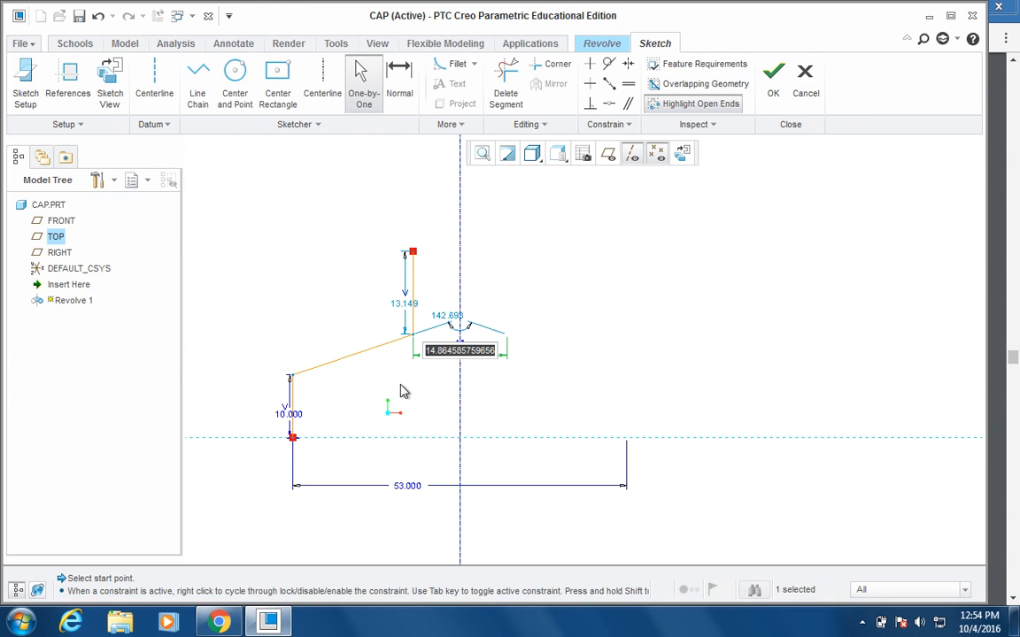
pyautogui.write('10')
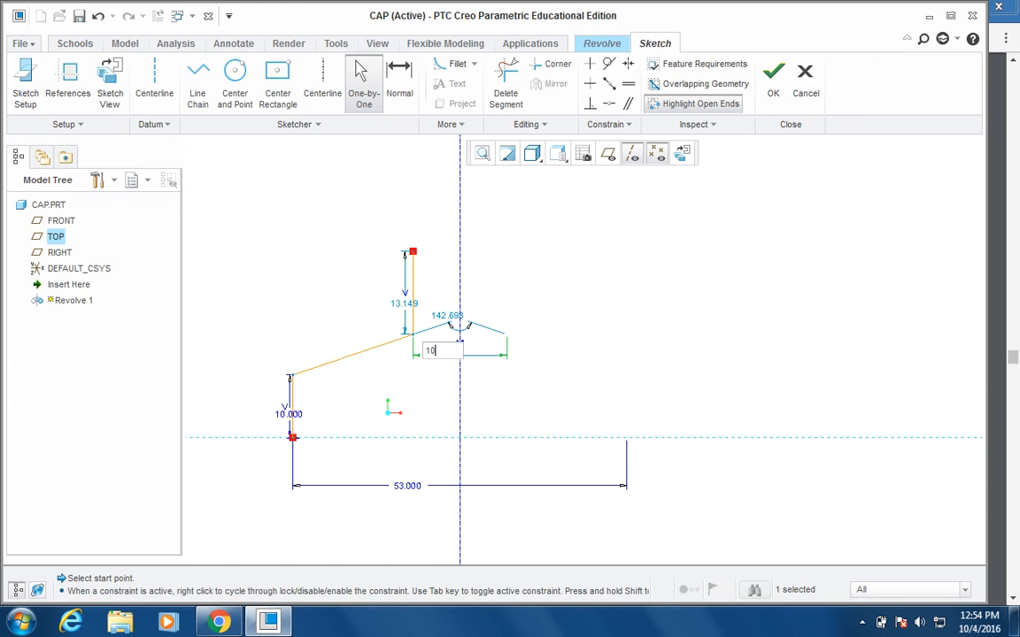
pyautogui.press('Return')
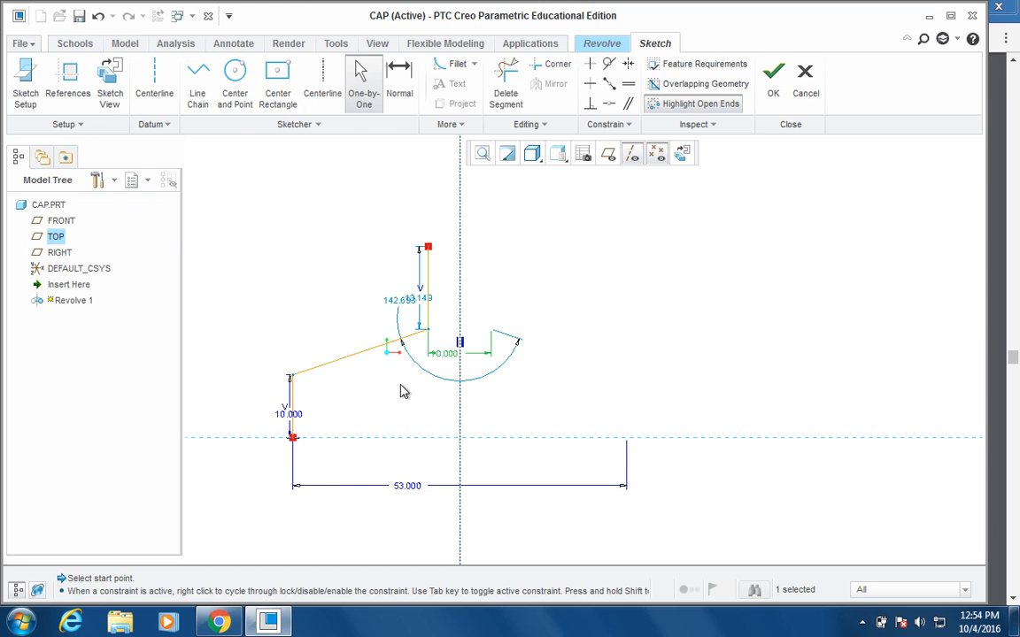
pyautogui.click(547, 286)
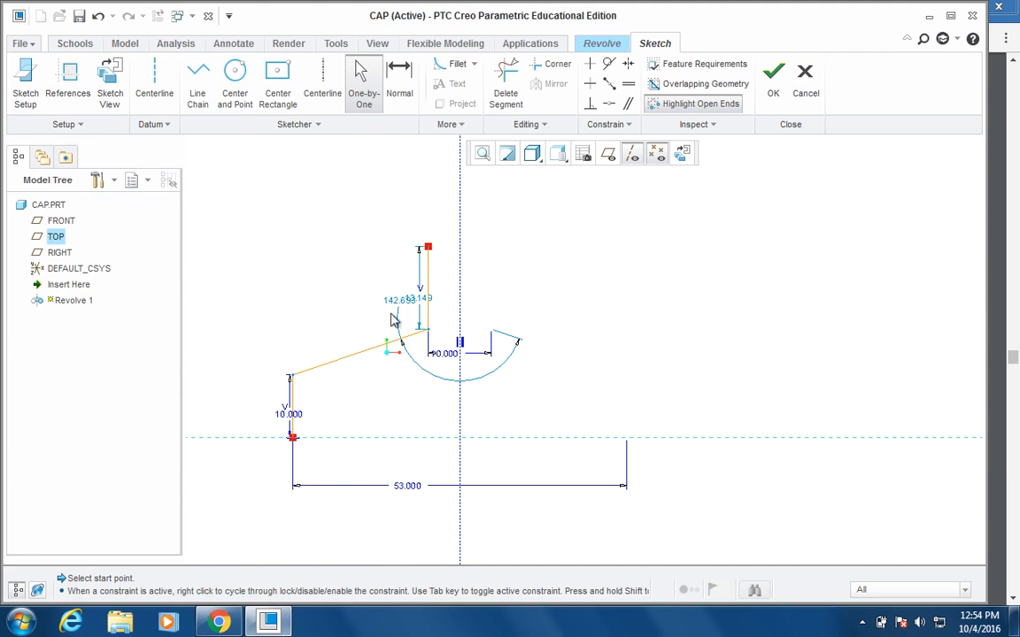
# Step: Check the nozzle height in Sports_bottle.pdf and set the upper vertical line's height to 15
pyautogui.click(219, 622)
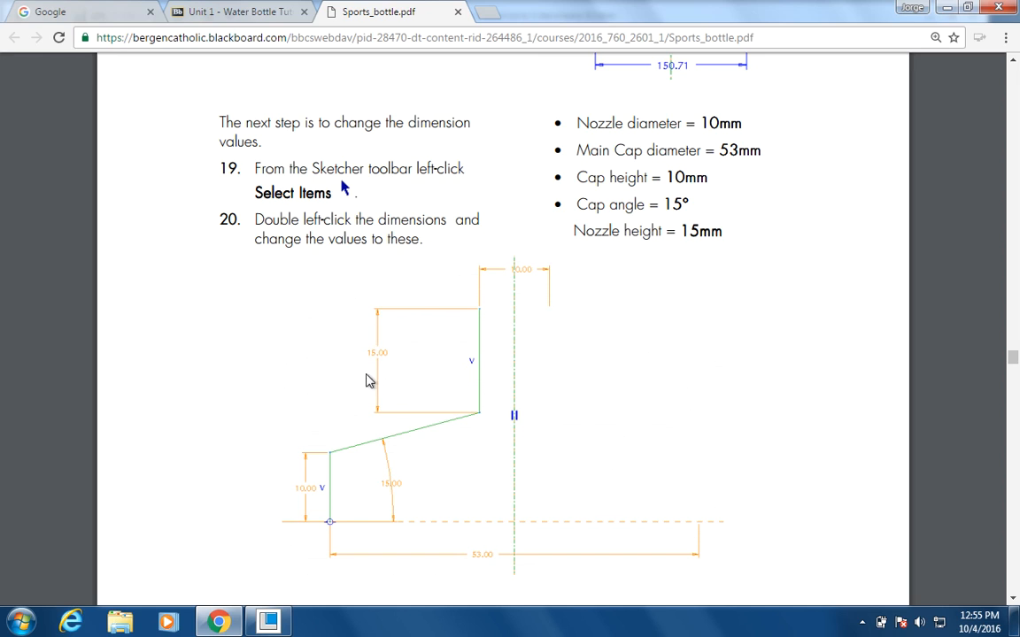
pyautogui.click(268, 623)
pyautogui.click(423, 299)
pyautogui.write('1')
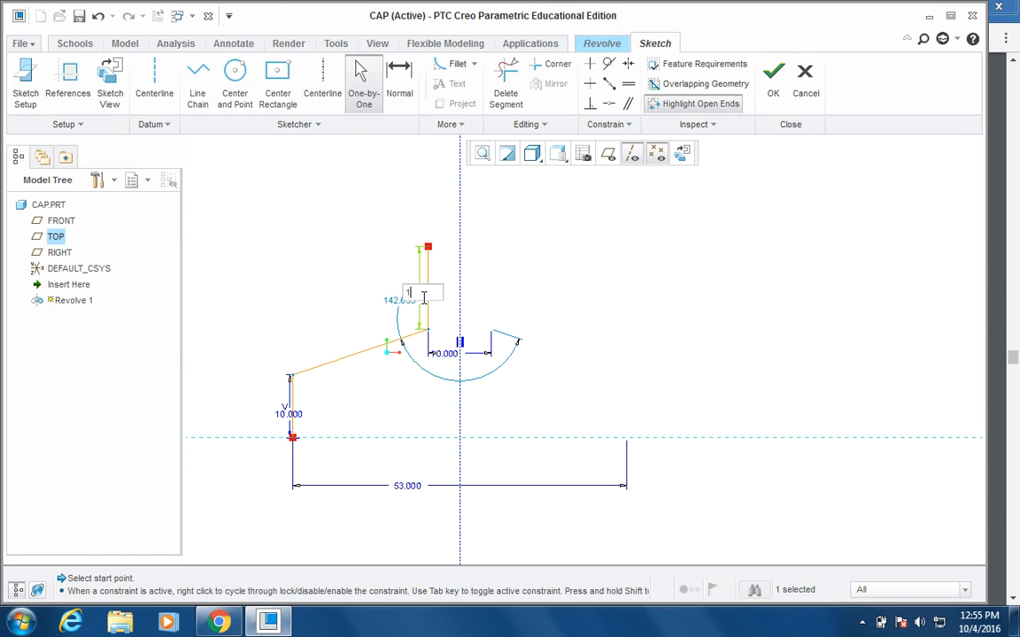
pyautogui.write('5')
pyautogui.press('Return')
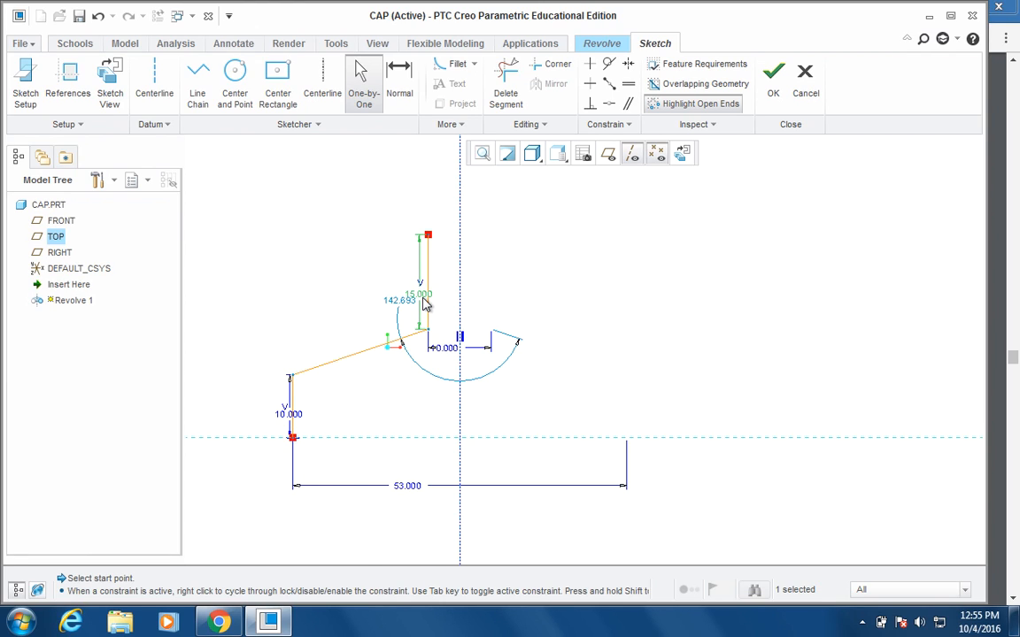
# Step: Check the cap angle in Sports_bottle.pdf, and dimension the angle between the sloped line and the horizontal reference as 15 degrees
pyautogui.click(221, 623)
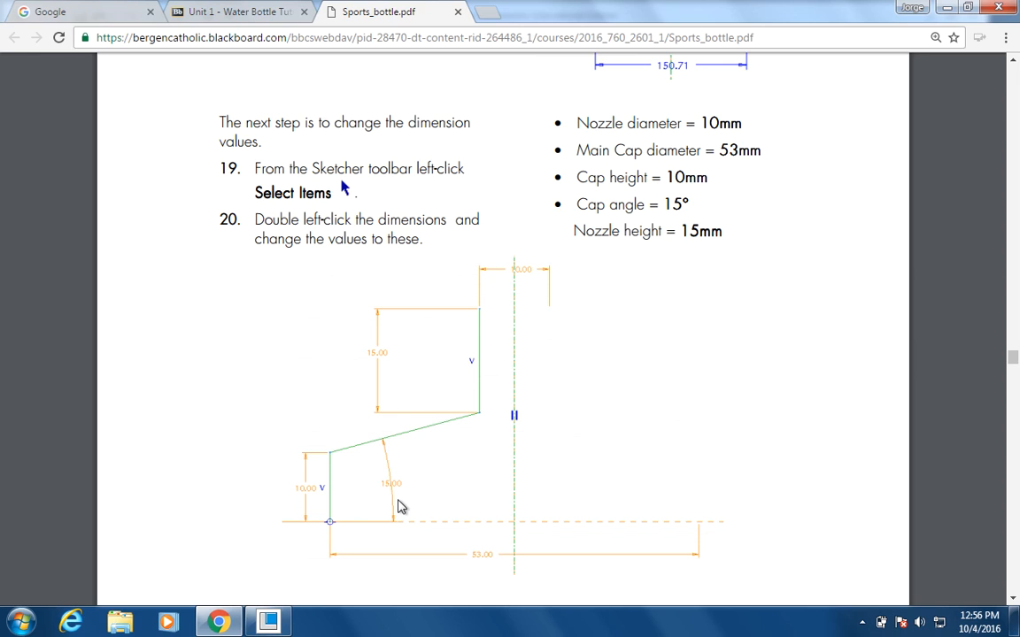
pyautogui.click(269, 622)
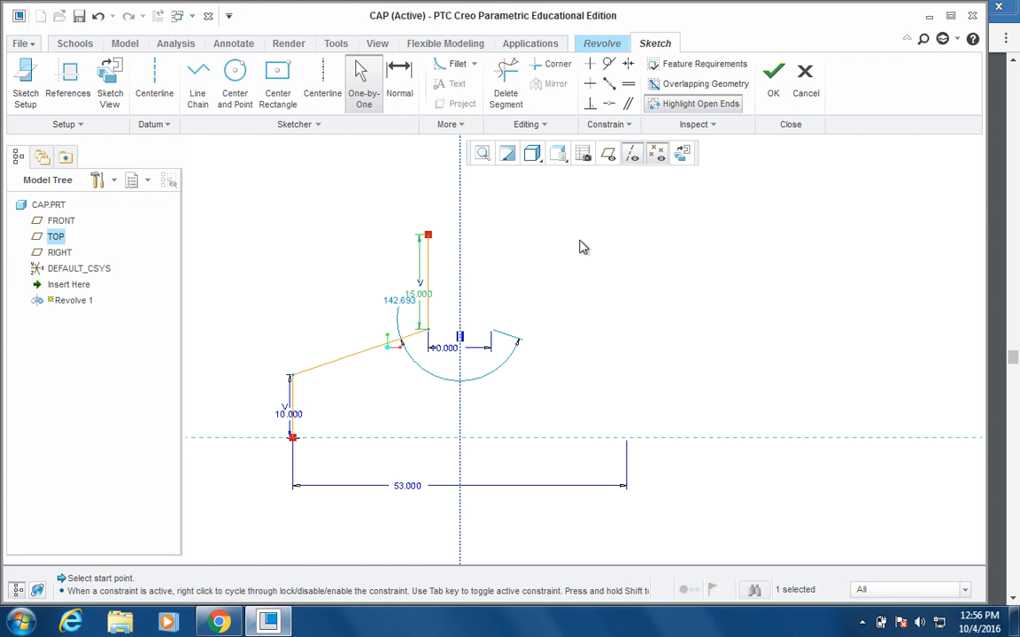
pyautogui.click(399, 76)
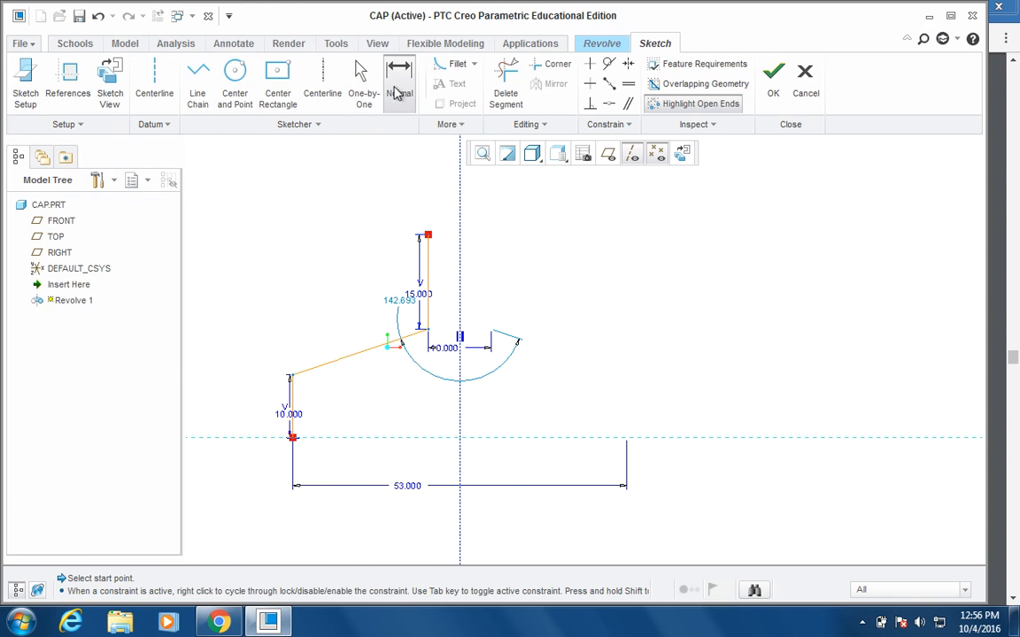
pyautogui.click(336, 370)
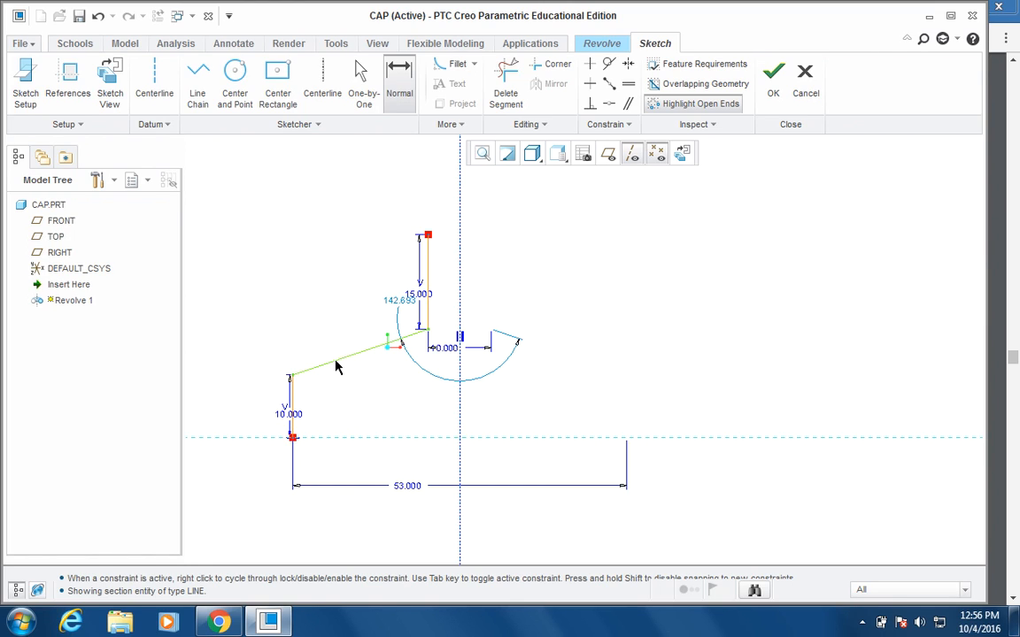
pyautogui.middleClick(363, 413)
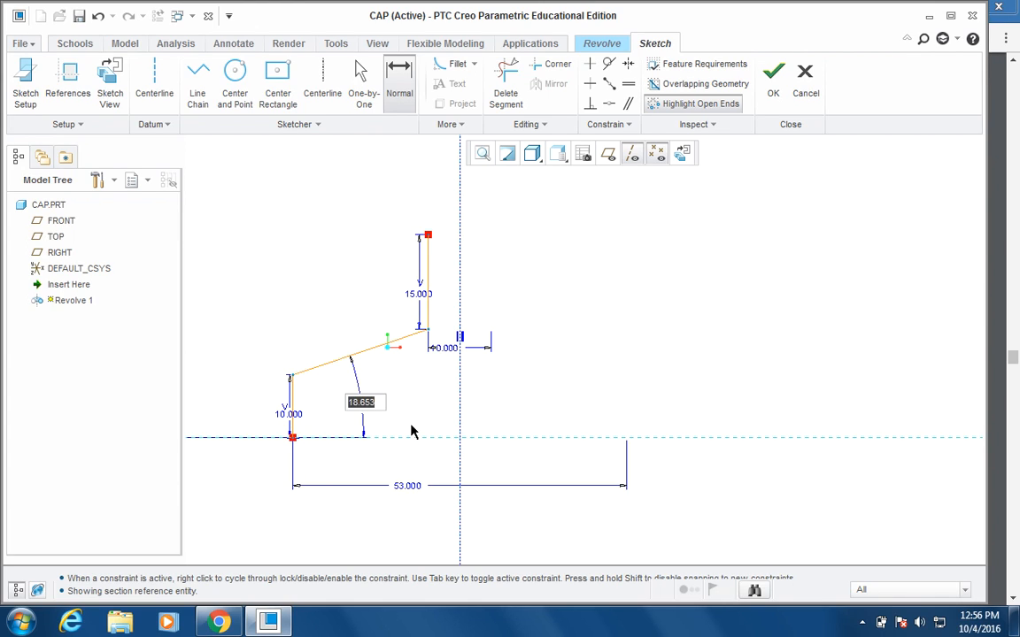
pyautogui.write('15')
pyautogui.press('Return')
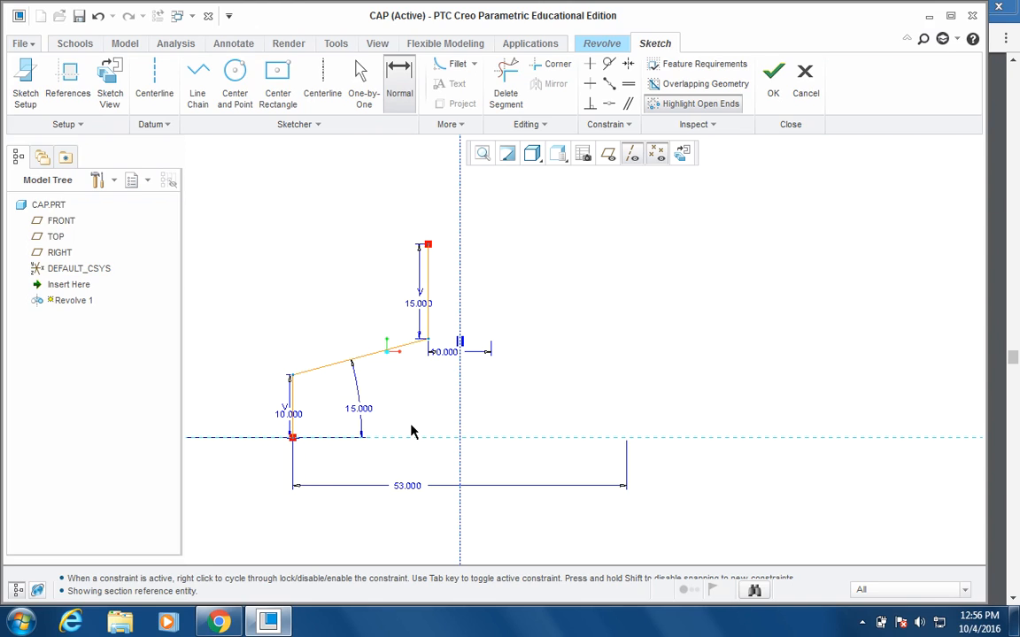
# Step: Move the nozzle diameter dimension above the nozzle line
pyautogui.click(447, 352)
pyautogui.click(430, 213)
pyautogui.scroll(-2, 380, 183)
pyautogui.middleClick(380, 182)
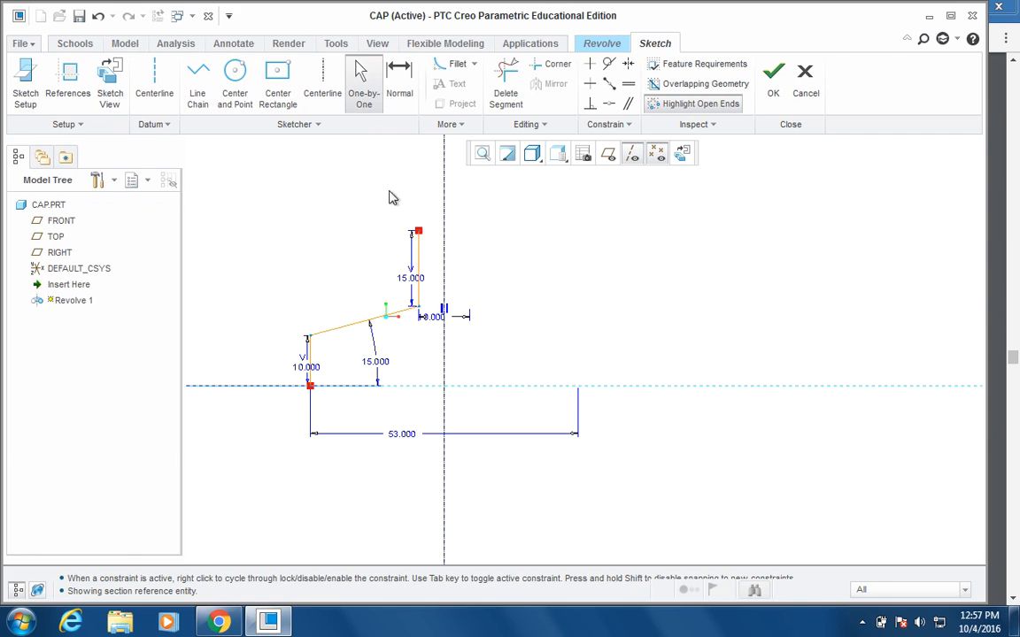
pyautogui.moveTo(428, 318)
pyautogui.mouseDown()
pyautogui.moveTo(439, 187)
pyautogui.moveTo(383, 203)
pyautogui.moveTo(380, 195)
pyautogui.mouseUp()
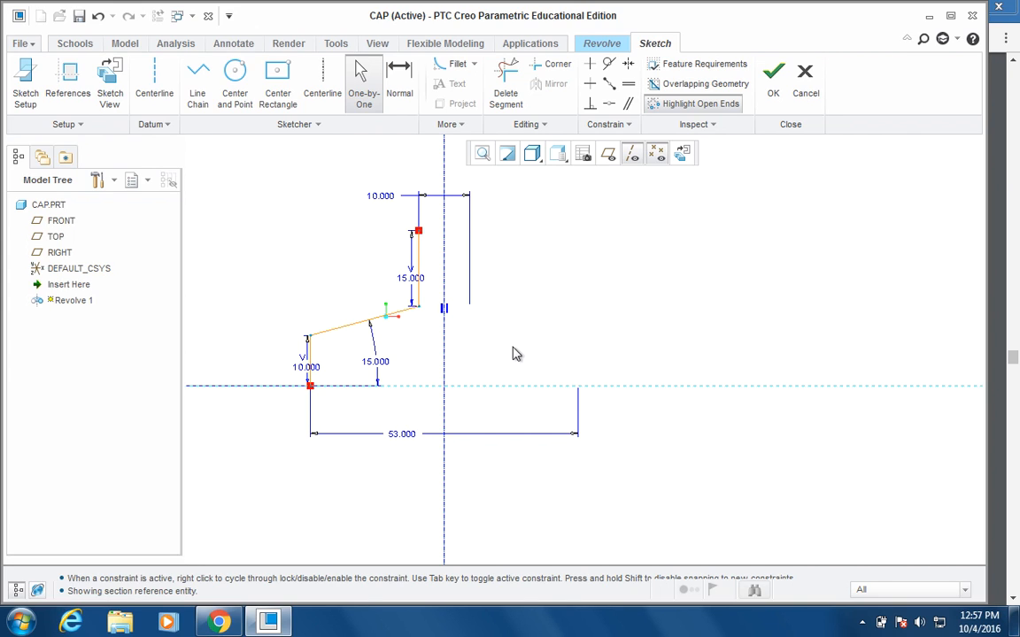
# Step: Check the profile against Sports_bottle.pdf and finish the revolve sketch
pyautogui.click(220, 623)
pyautogui.click(268, 623)
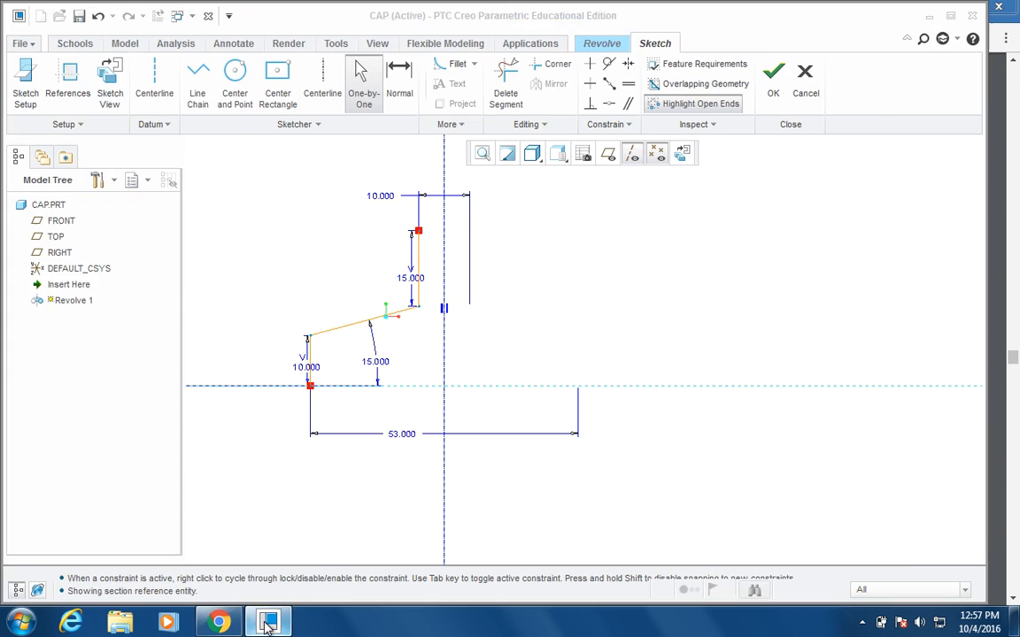
pyautogui.scroll(1, 591, 324)
pyautogui.scroll(-2, 591, 324)
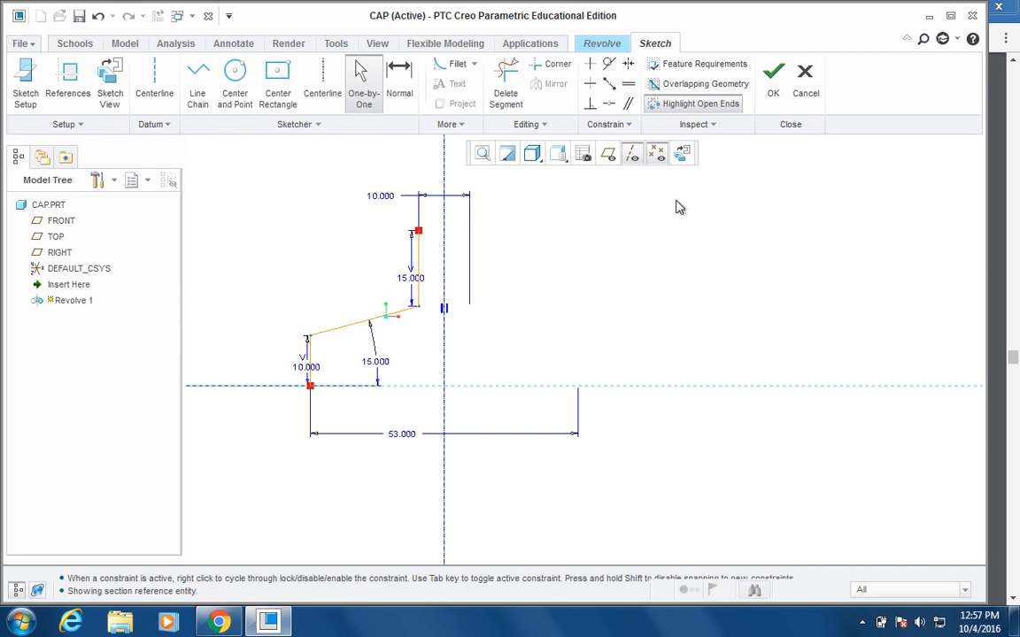
pyautogui.click(771, 86)
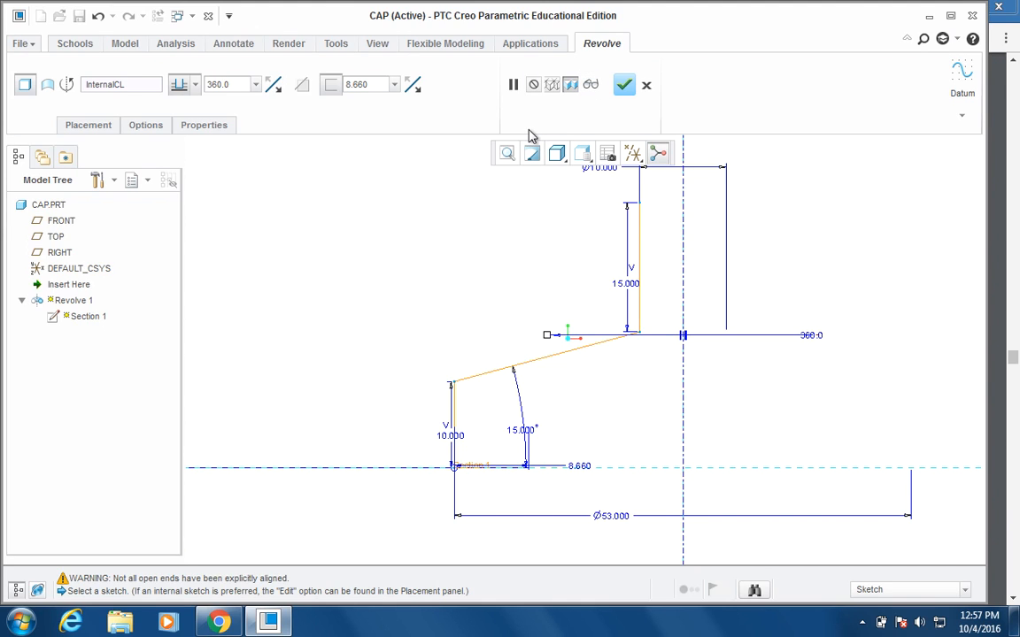
# Step: Set the revolve's wall thickness to 2
pyautogui.scroll(-1, 499, 252)
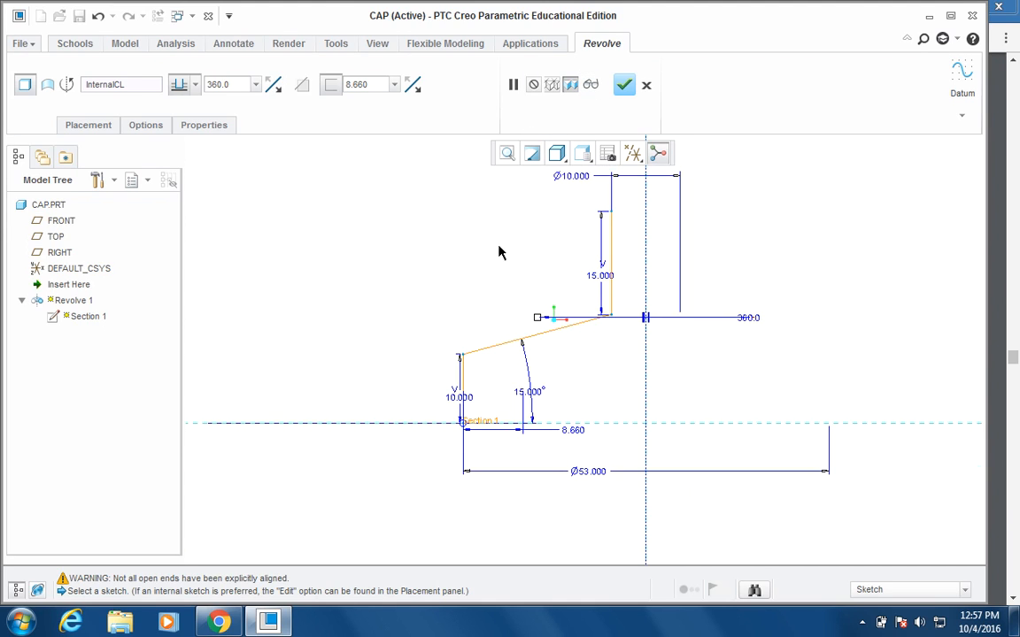
pyautogui.doubleClick(373, 84)
pyautogui.write('2')
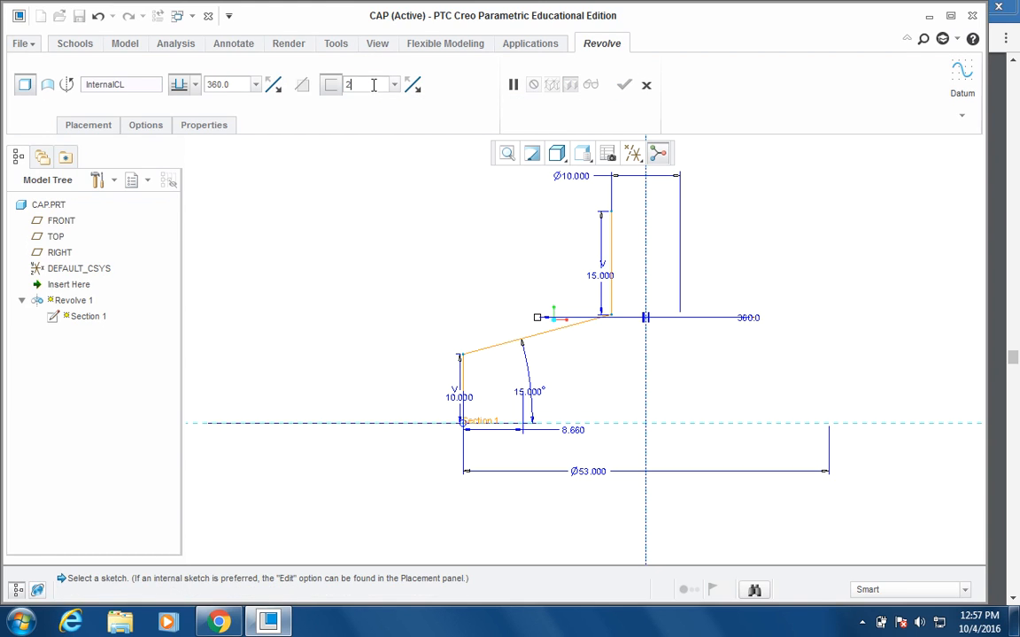
pyautogui.press('Return')
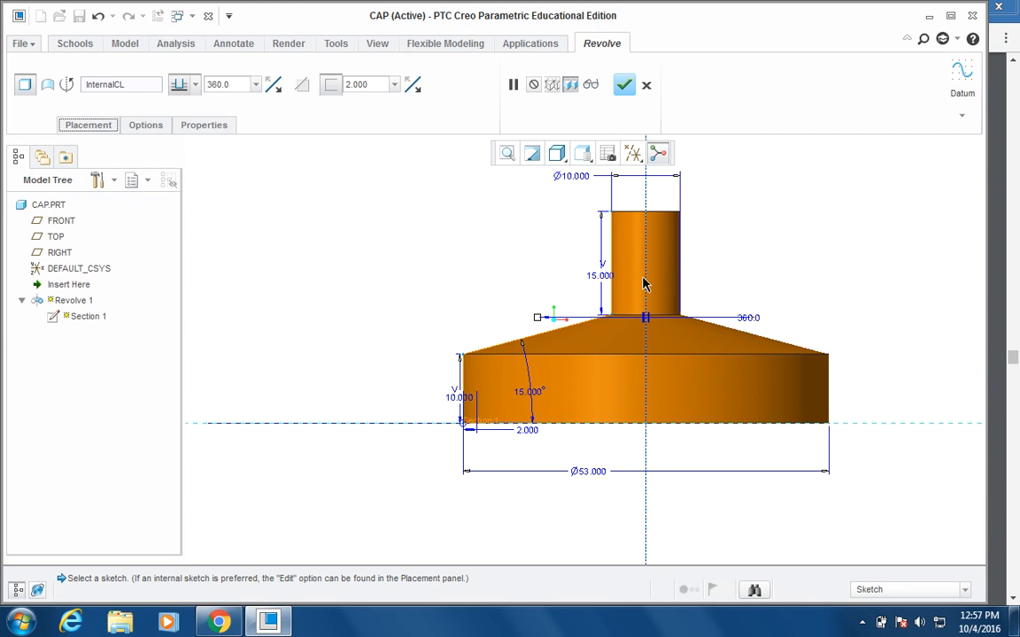
# Step: Cycle the thickness side through its options, place the material outside the sketched profile, and complete the 360-degree revolve
pyautogui.click(415, 88)
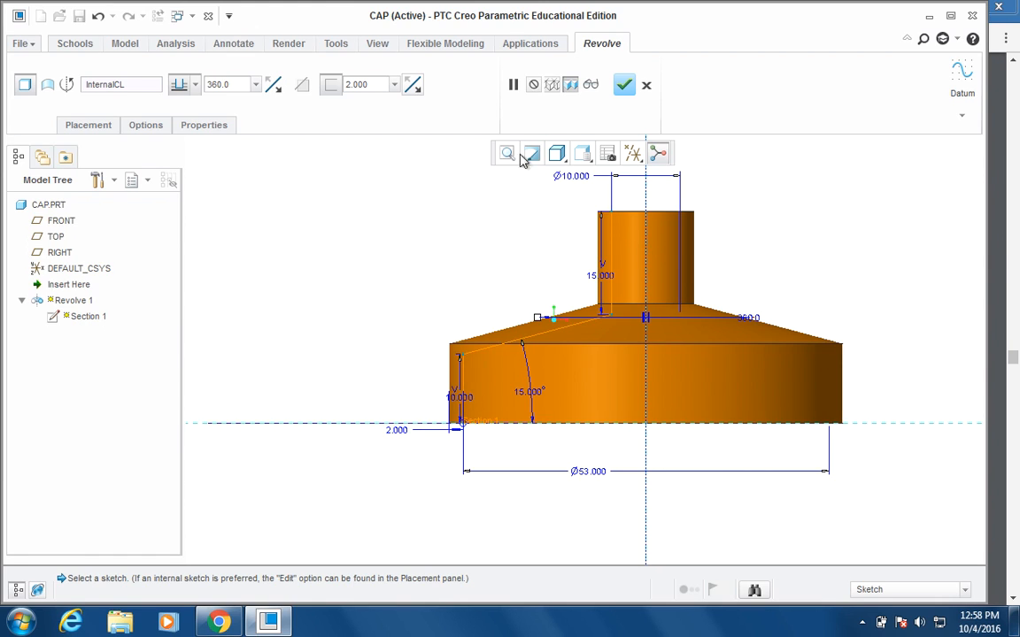
pyautogui.click(413, 87)
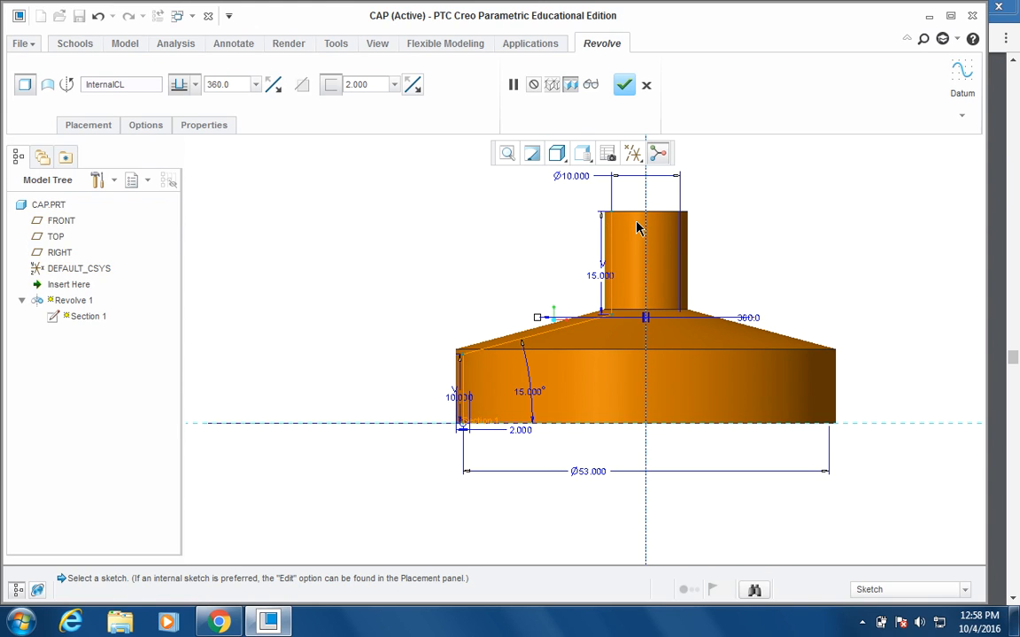
pyautogui.click(415, 85)
pyautogui.click(414, 86)
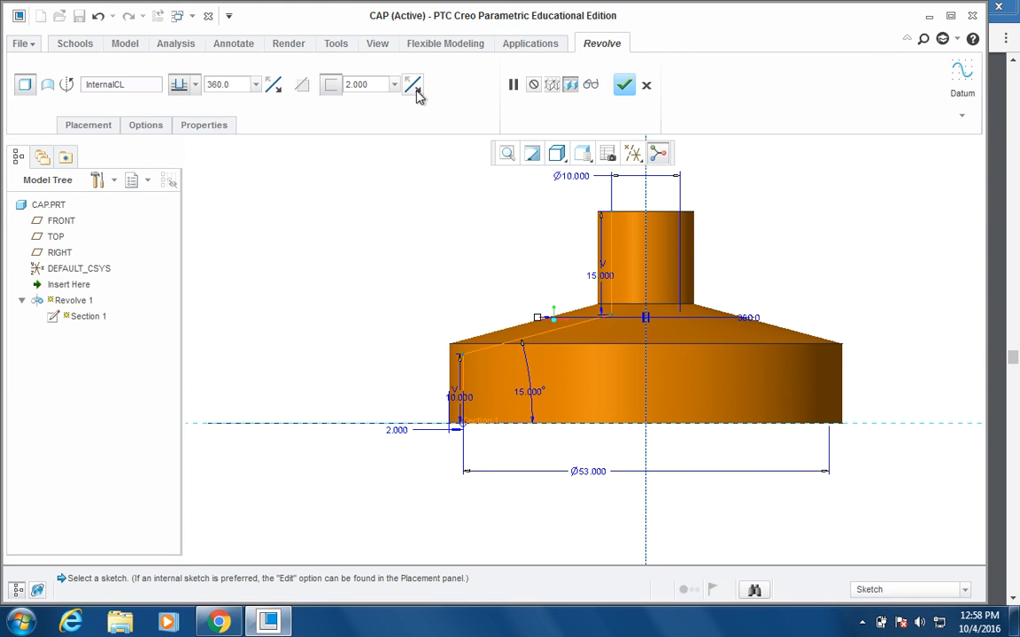
pyautogui.click(417, 92)
pyautogui.click(416, 92)
pyautogui.click(417, 92)
pyautogui.click(625, 87)
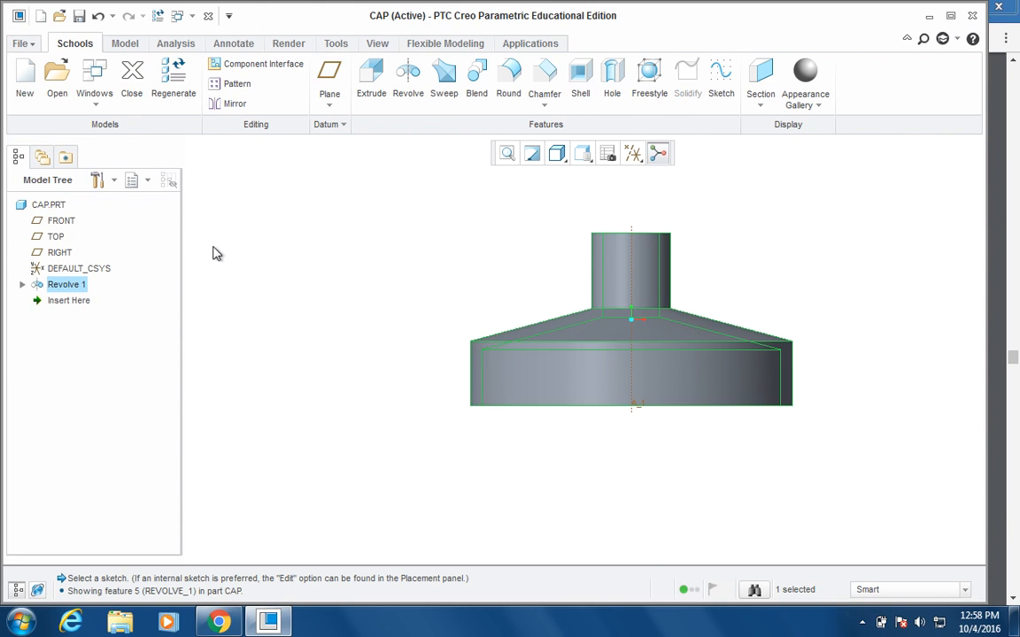
# Step: Save CAP.PRT in the Public Documents folder and inspect the cap's hollow underside and nozzle opening
pyautogui.click(78, 16)
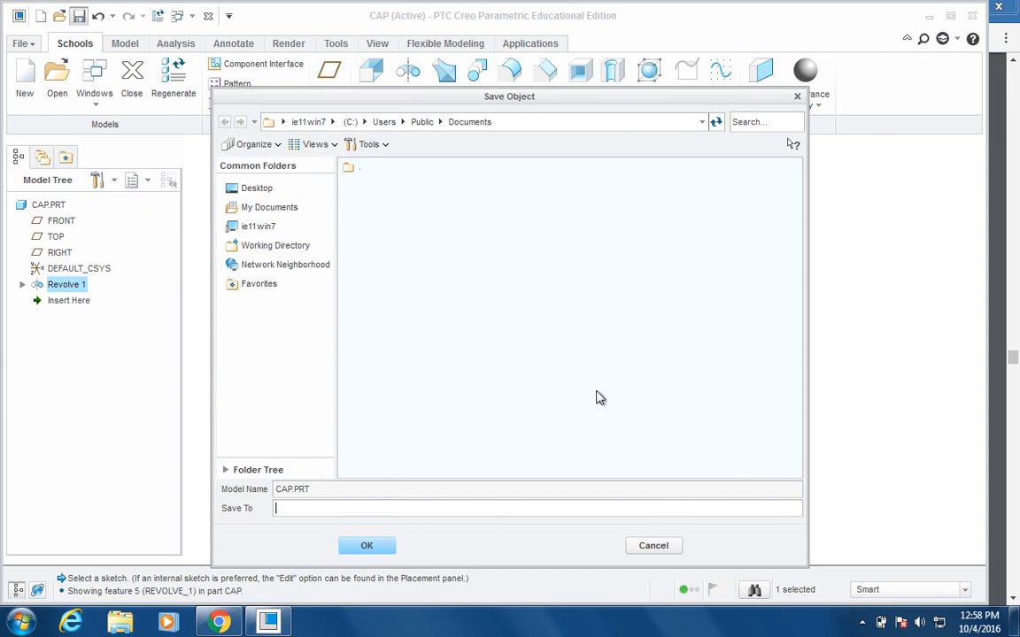
pyautogui.click(370, 548)
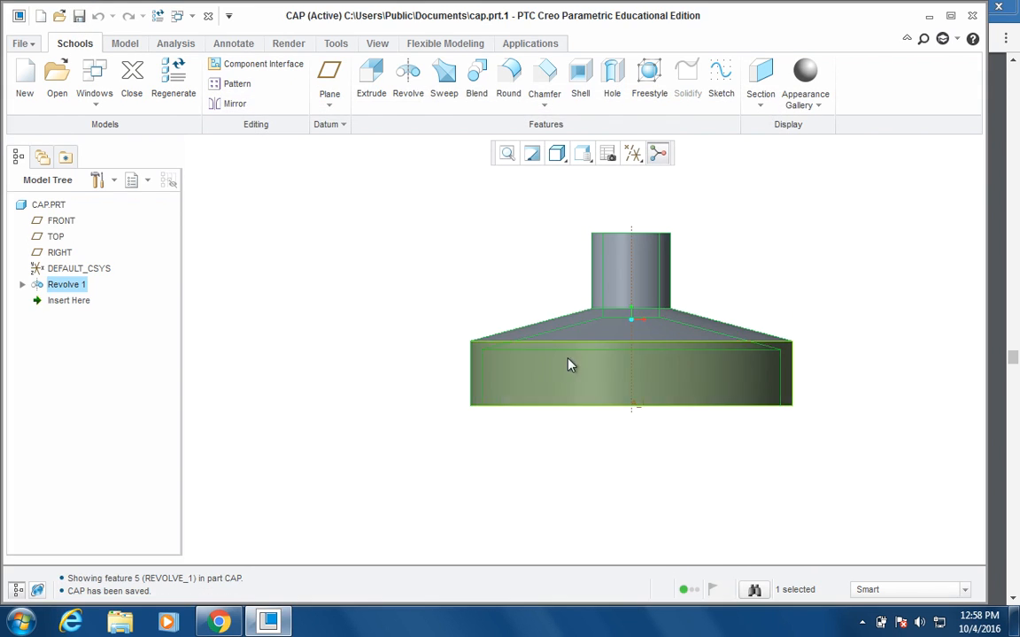
pyautogui.moveTo(421, 309); pyautogui.dragTo(413, 231, button='middle')
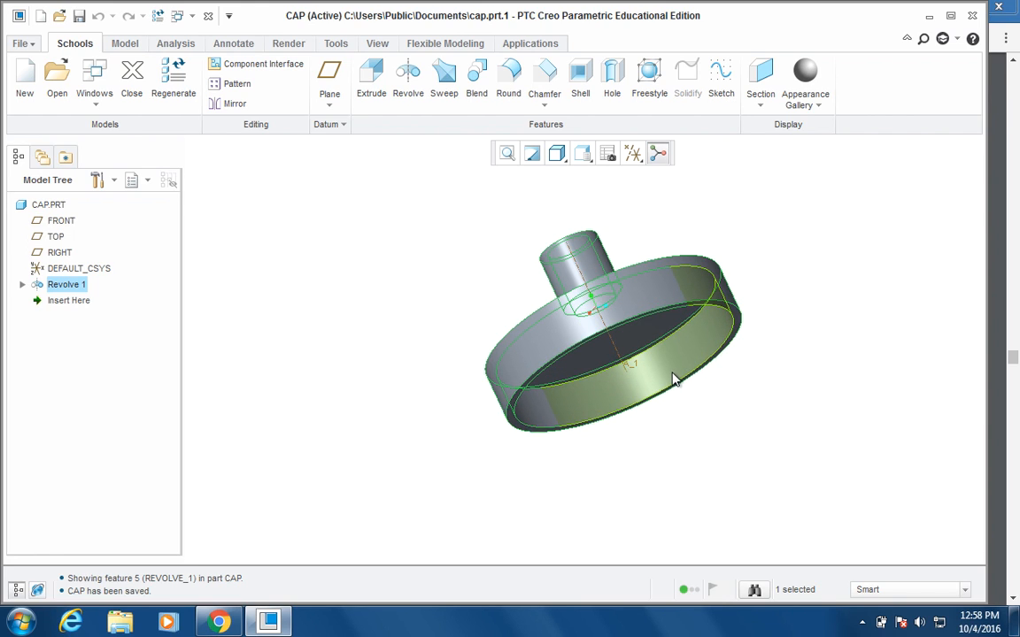
pyautogui.moveTo(830, 243); pyautogui.dragTo(801, 303, button='middle')
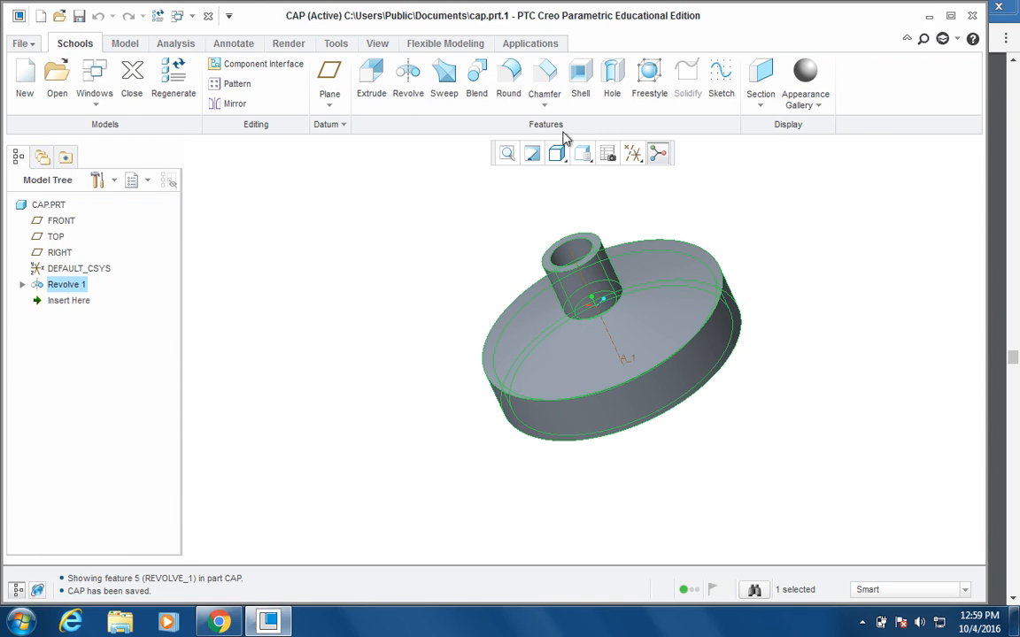
pyautogui.moveTo(662, 4)
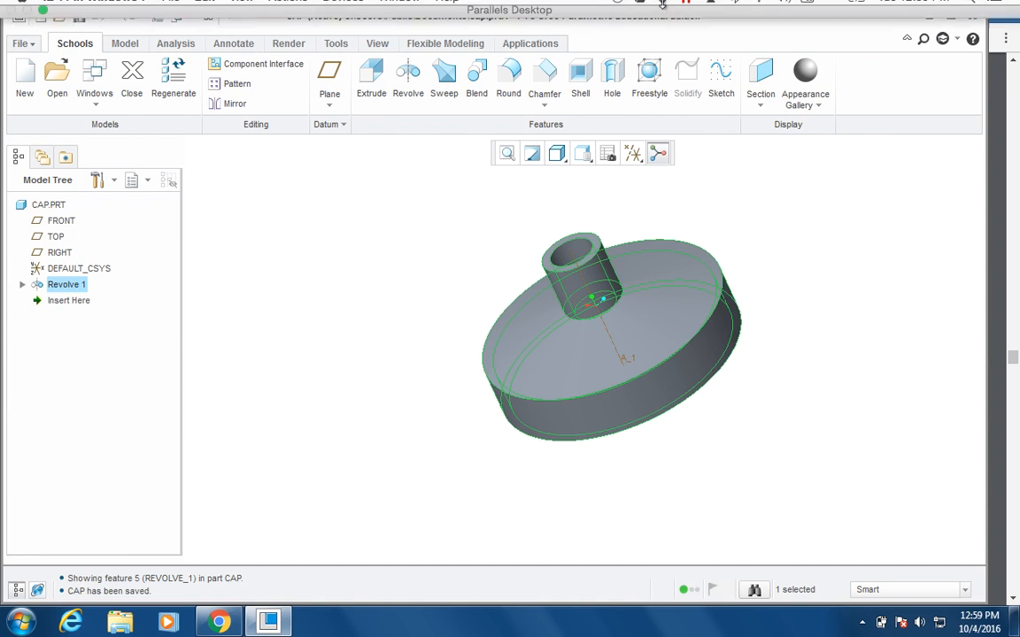